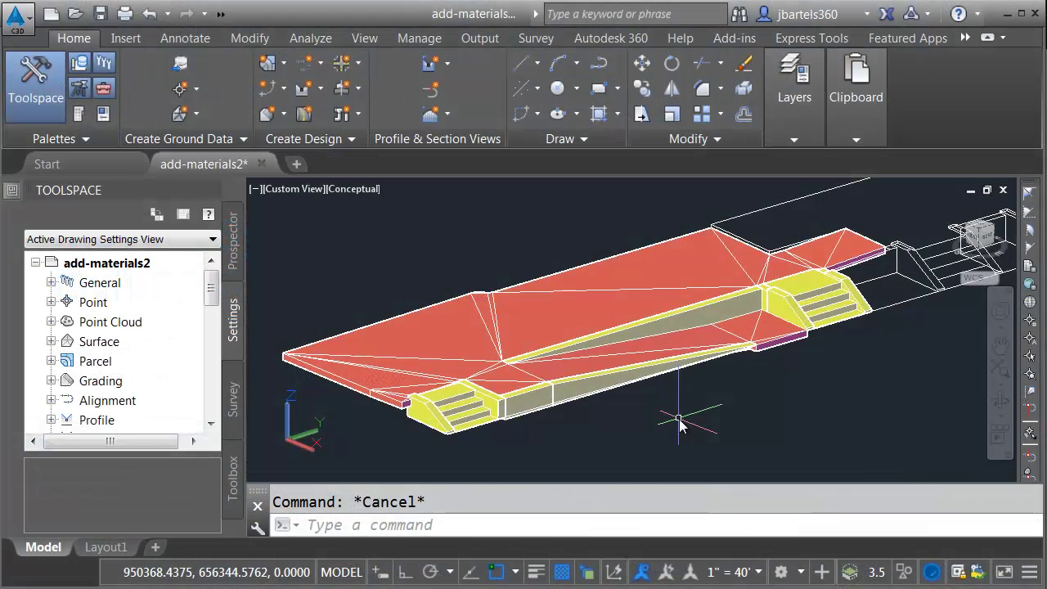
# Step: Shade the corridor model in the Realistic visual style
pyautogui.scroll(-2, 679, 413)
pyautogui.moveTo(680, 414); pyautogui.dragTo(594, 439, button='middle')
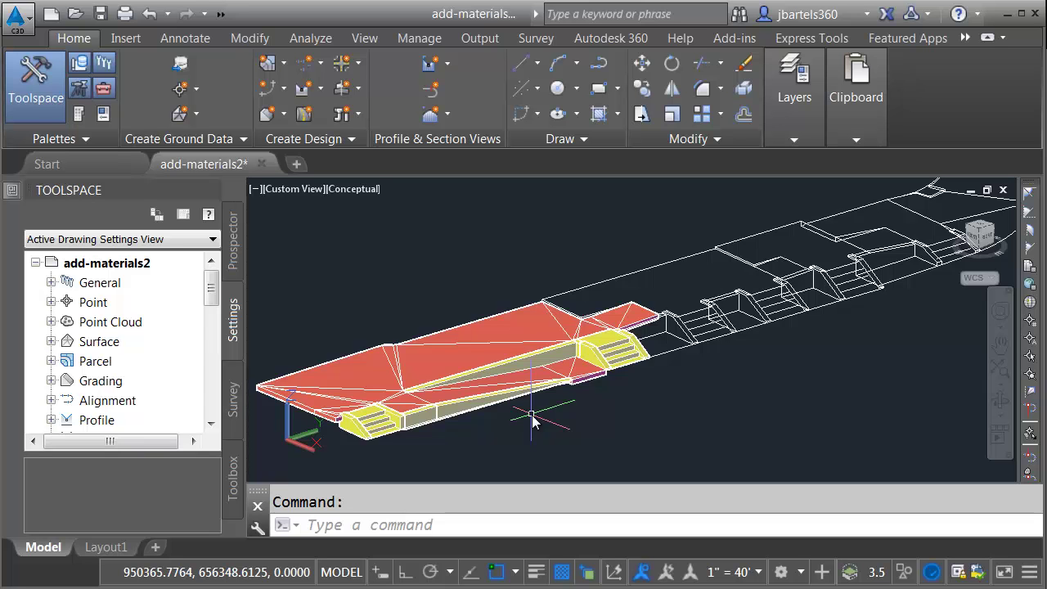
pyautogui.scroll(5, 527, 419)
pyautogui.moveTo(526, 421); pyautogui.dragTo(702, 418, button='middle')
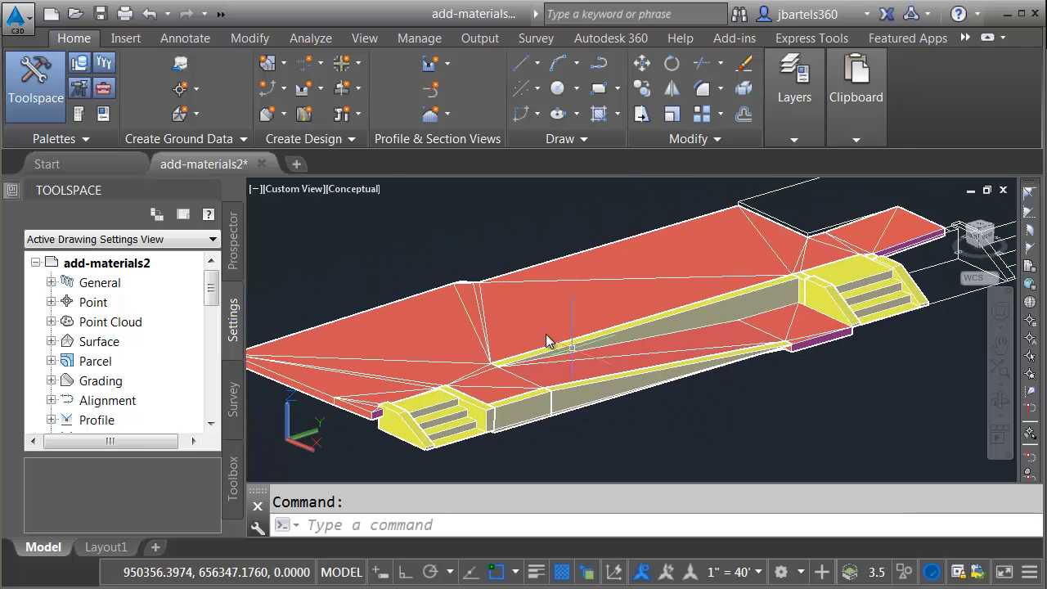
pyautogui.click(358, 189)
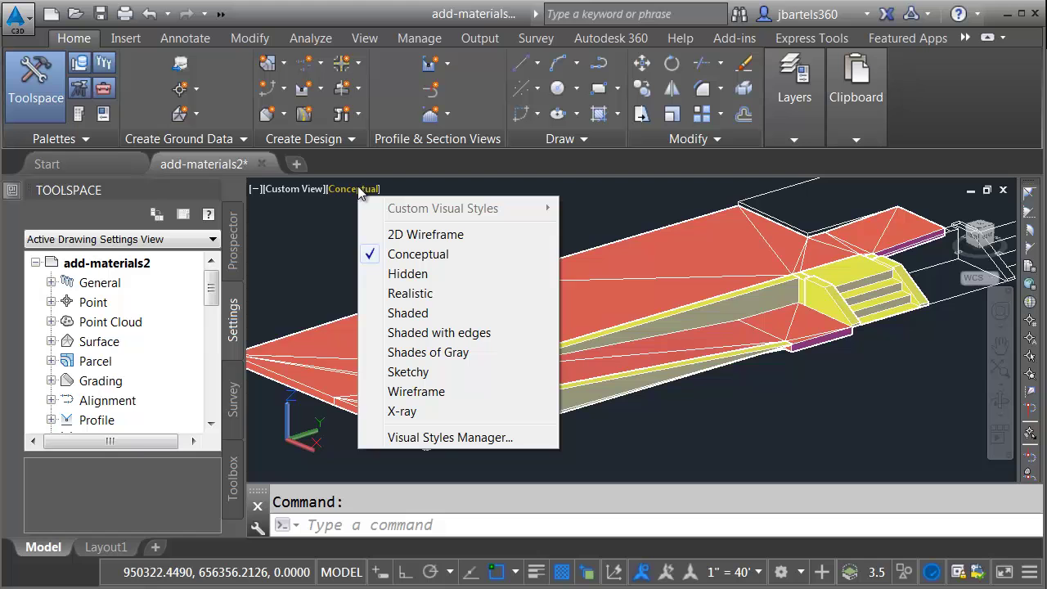
pyautogui.click(370, 296)
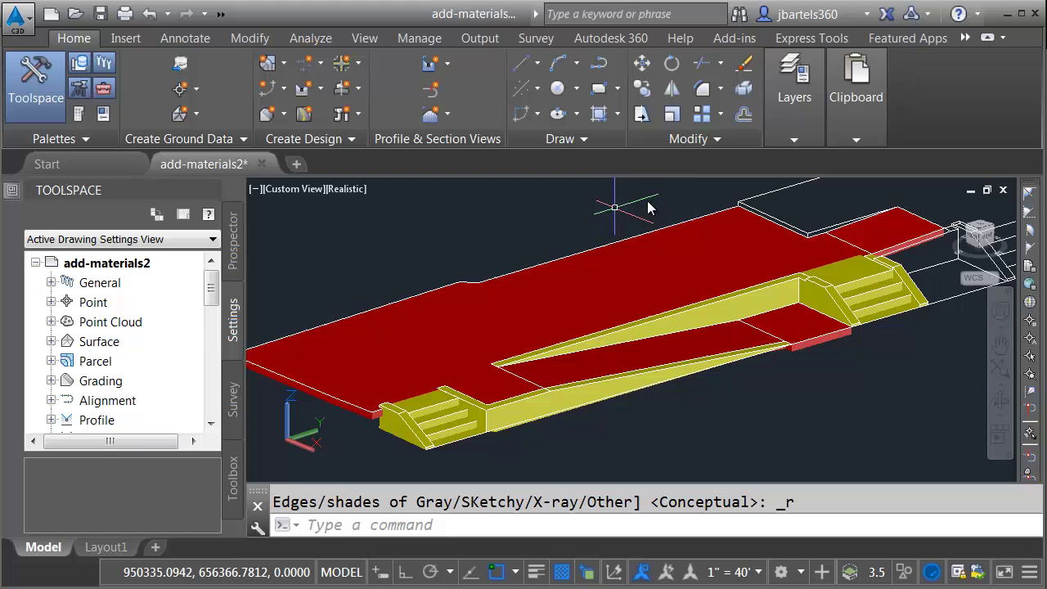
# Step: Isolate the $sketch layer by picking the red surface
pyautogui.click(795, 141)
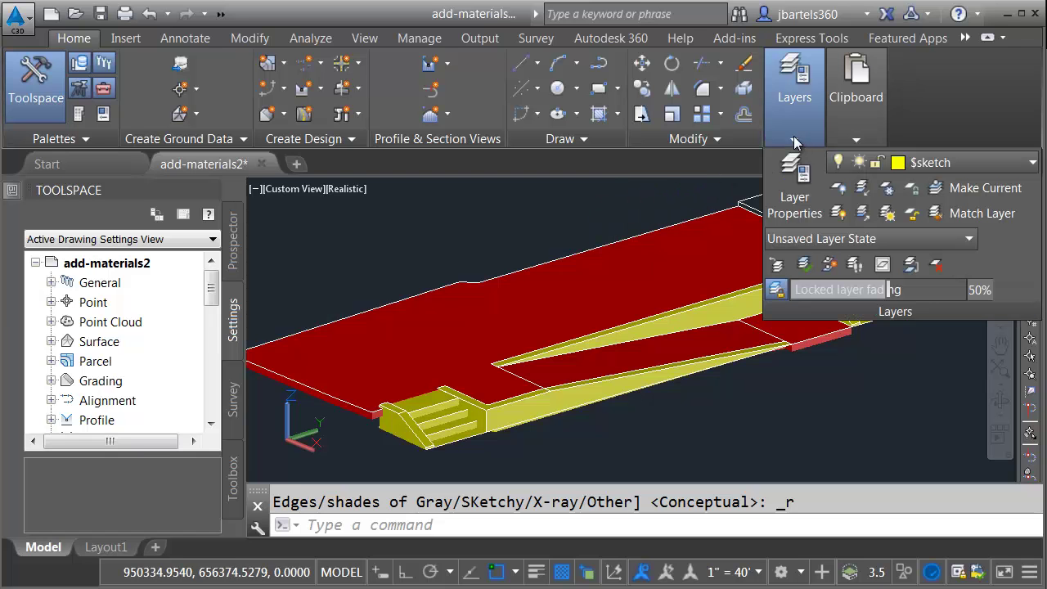
pyautogui.click(864, 189)
pyautogui.click(571, 280)
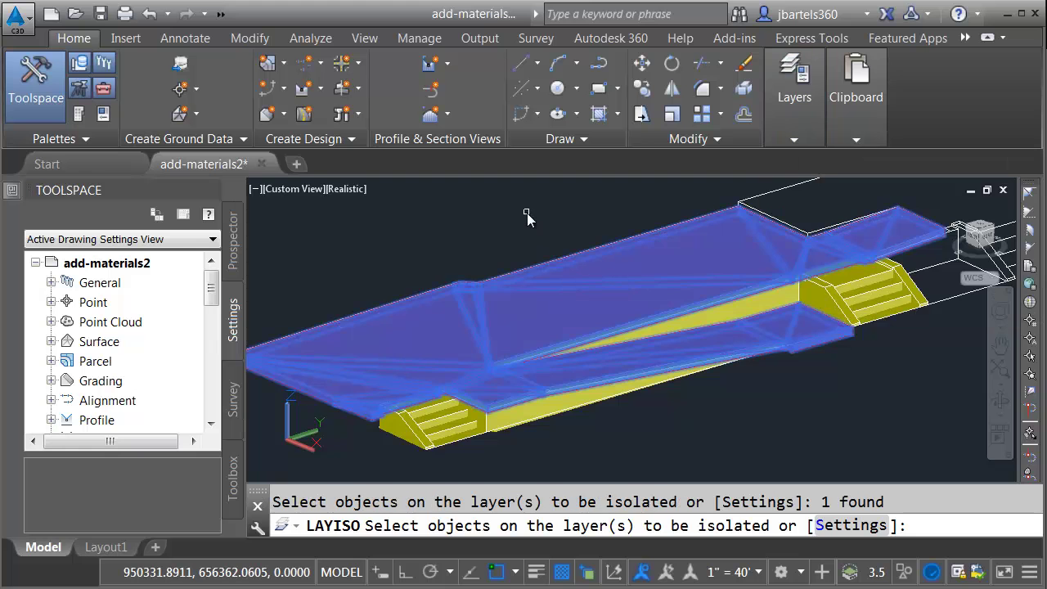
pyautogui.press('Return')
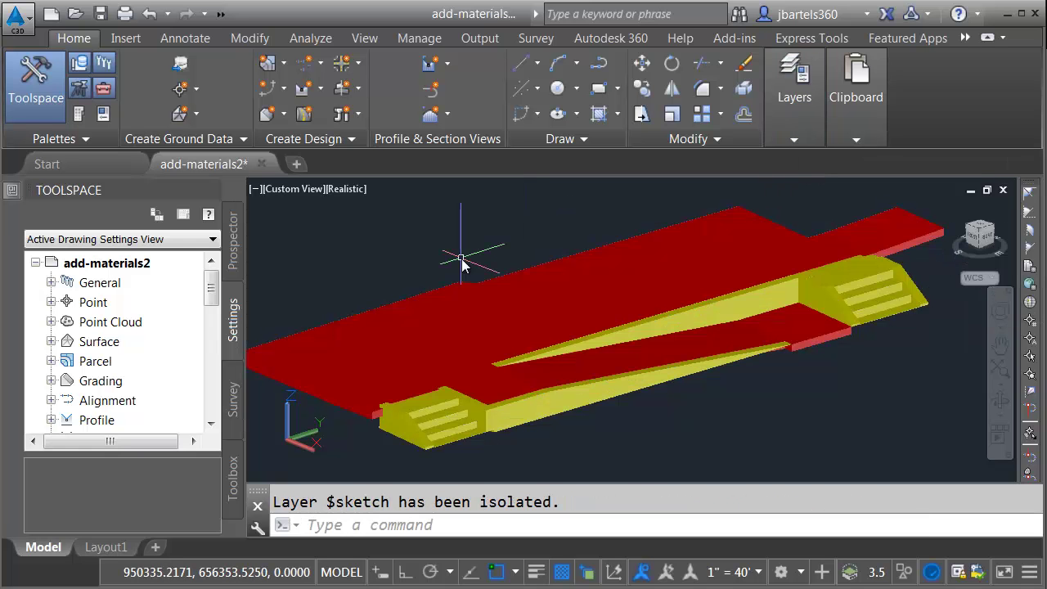
# Step: Open the Materials Browser with RMAT and show document and library materials as thumbnails
pyautogui.write('rmat')
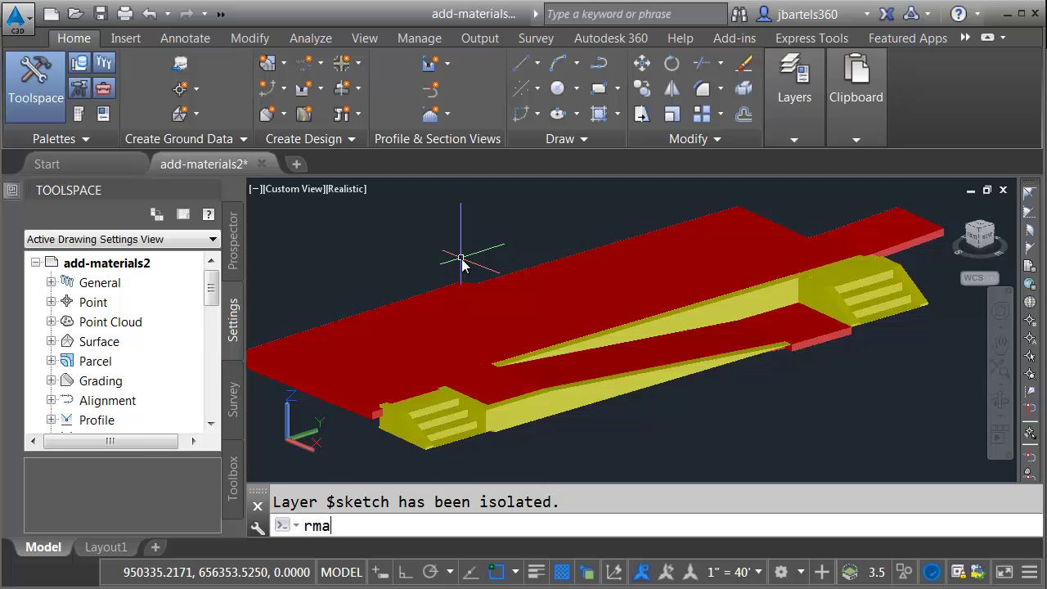
pyautogui.press('Return')
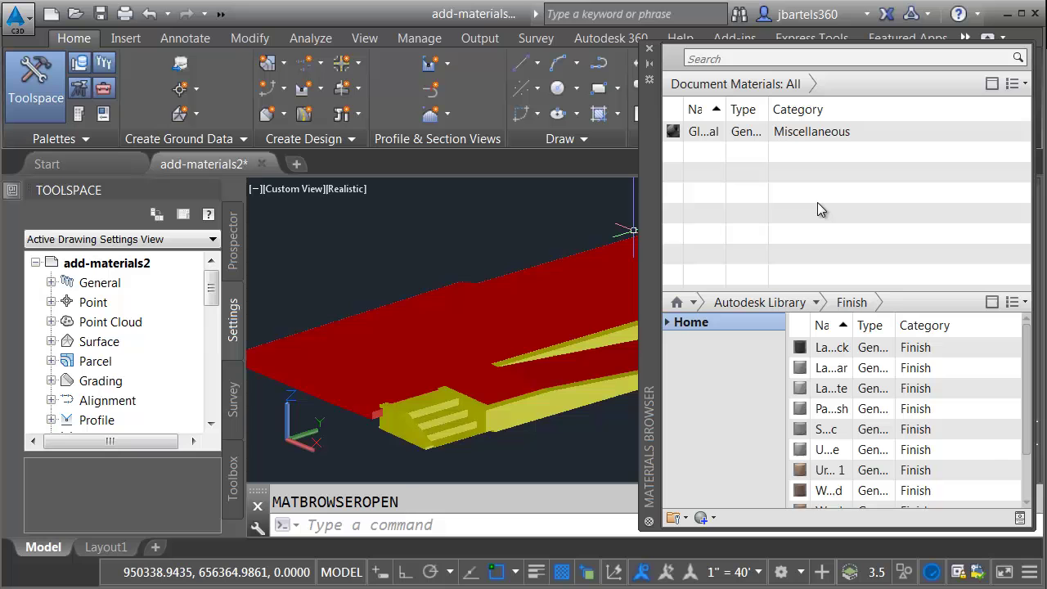
pyautogui.click(1021, 84)
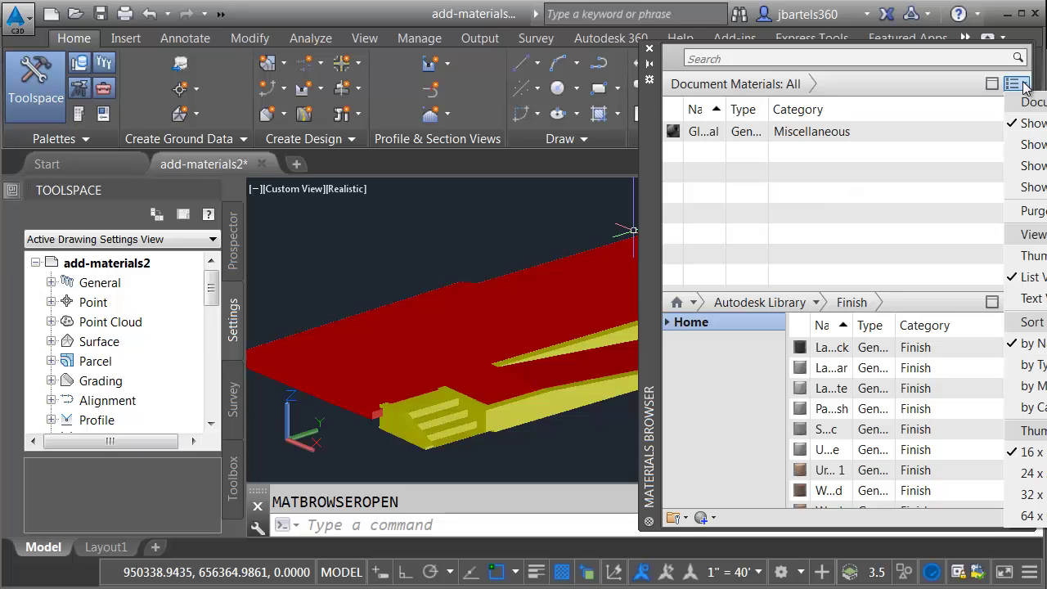
pyautogui.click(1017, 256)
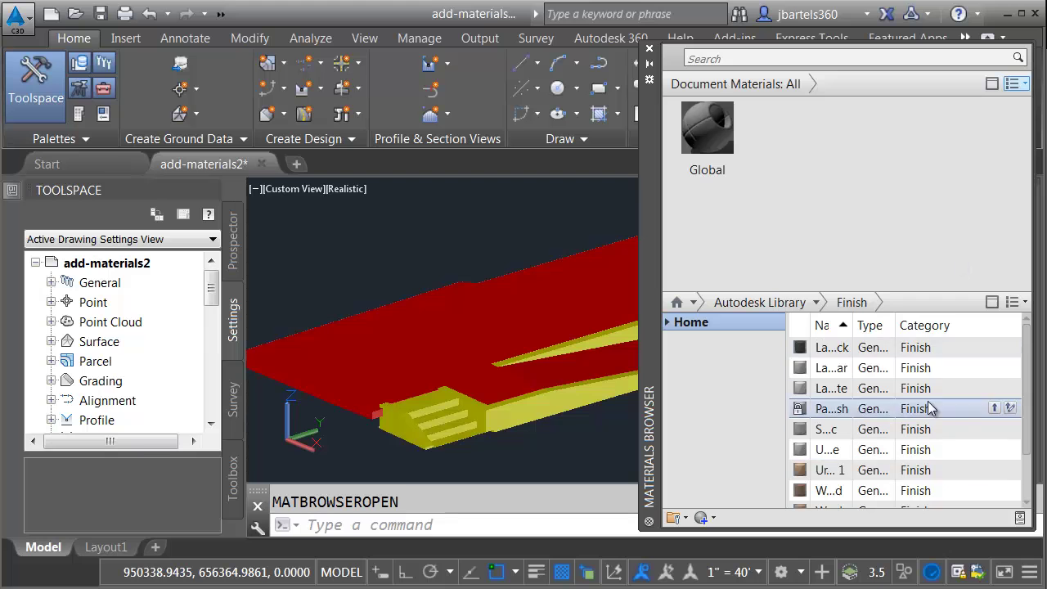
pyautogui.click(1016, 302)
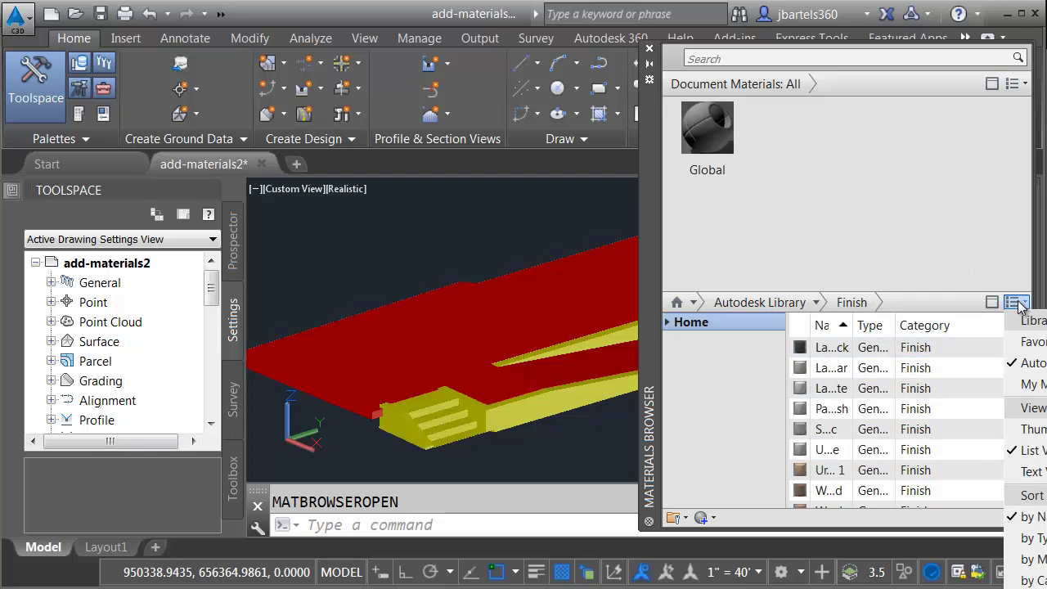
pyautogui.click(1015, 429)
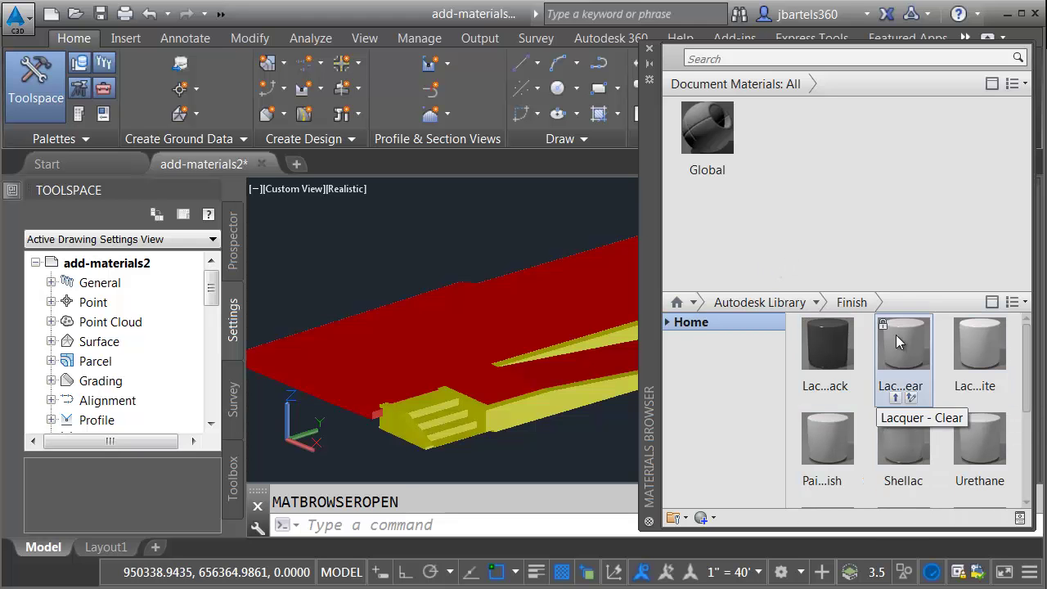
# Step: Expand the Autodesk Library, browse Ceramic through Finish, then list the Concrete thumbnails
pyautogui.click(668, 323)
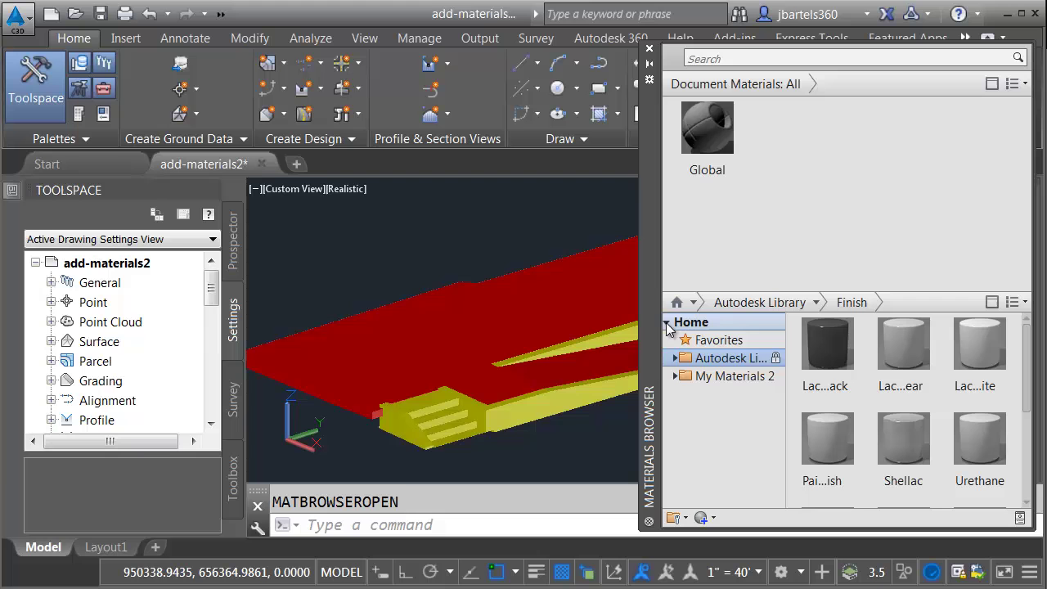
pyautogui.click(676, 358)
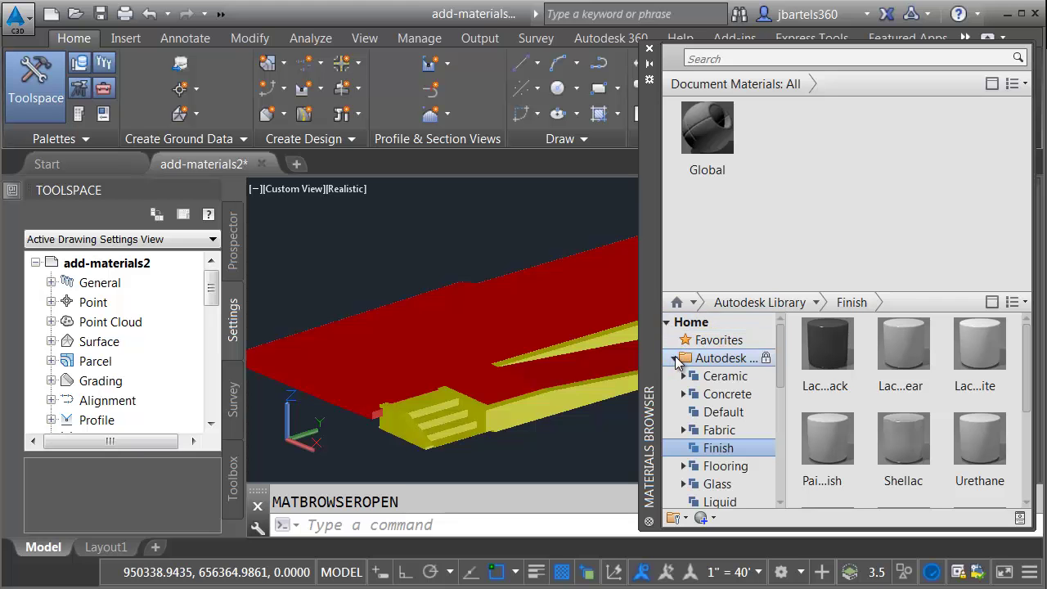
pyautogui.click(721, 378)
pyautogui.click(722, 395)
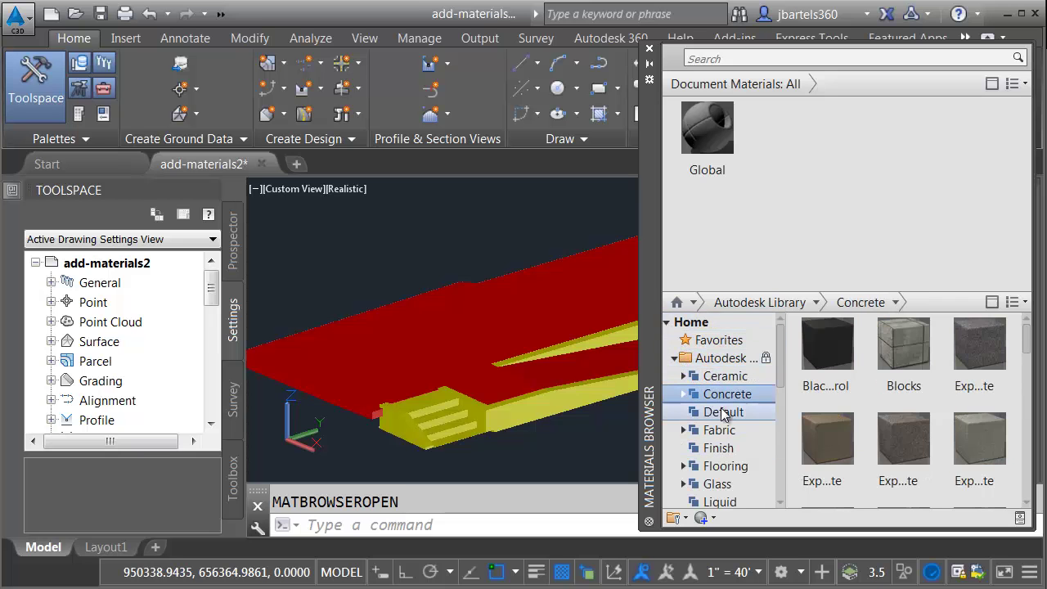
pyautogui.click(723, 413)
pyautogui.click(720, 431)
pyautogui.click(721, 449)
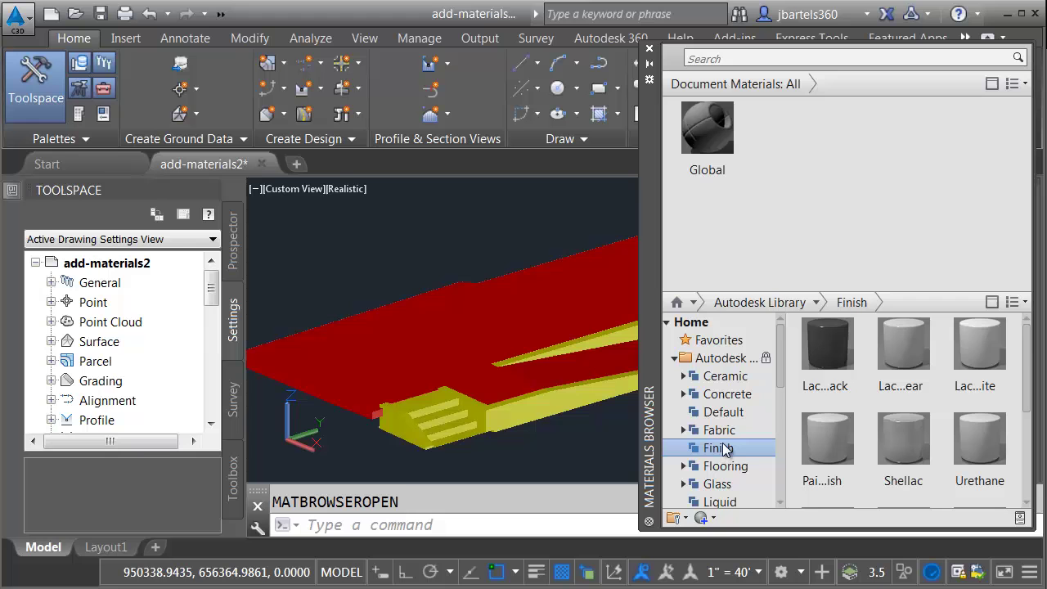
pyautogui.click(727, 396)
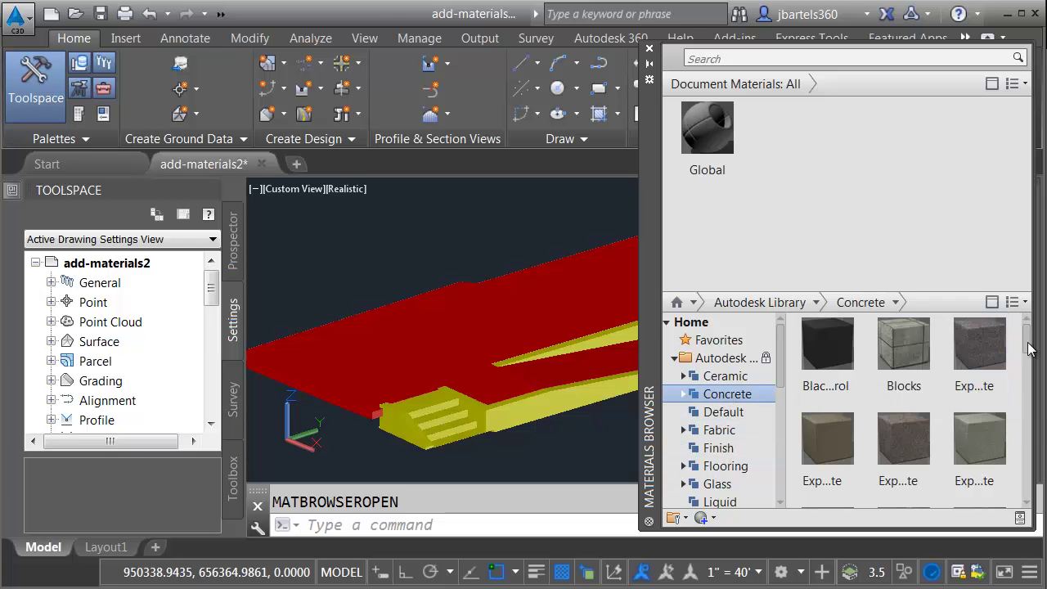
pyautogui.scroll(-2, 1030, 360)
pyautogui.scroll(-2, 1029, 360)
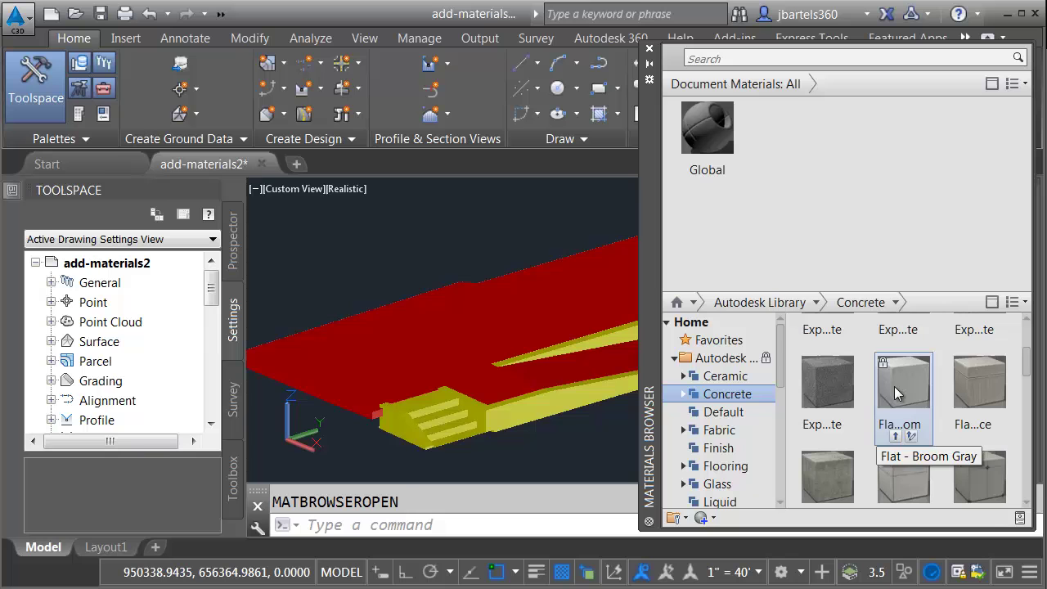
# Step: Add Flat - Broom Gray to Document Materials and apply it to the red surface
pyautogui.moveTo(896, 393); pyautogui.dragTo(819, 149)
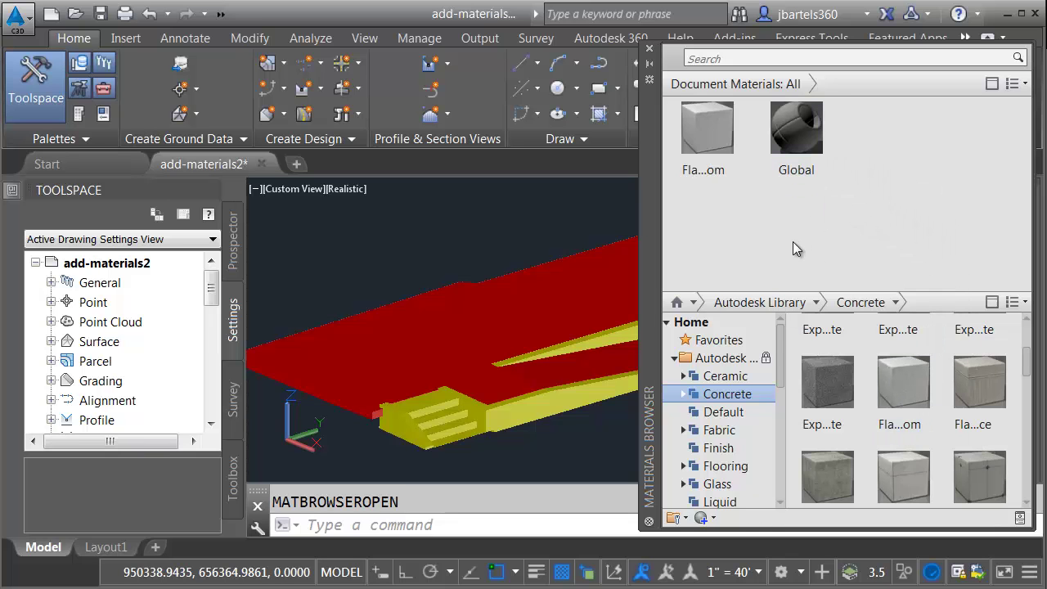
pyautogui.moveTo(712, 174); pyautogui.dragTo(416, 316)
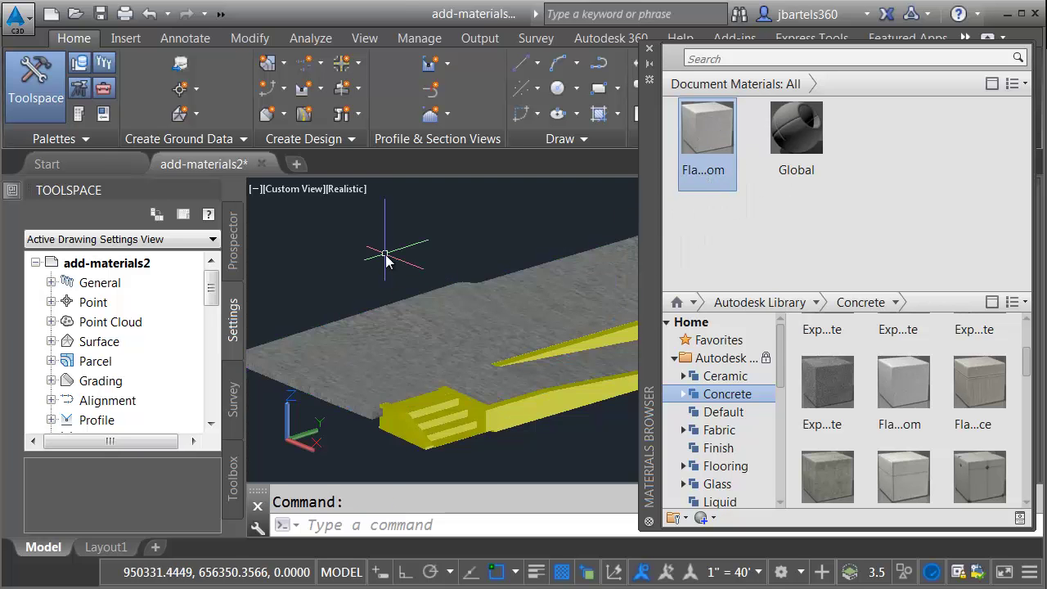
pyautogui.scroll(5, 387, 258)
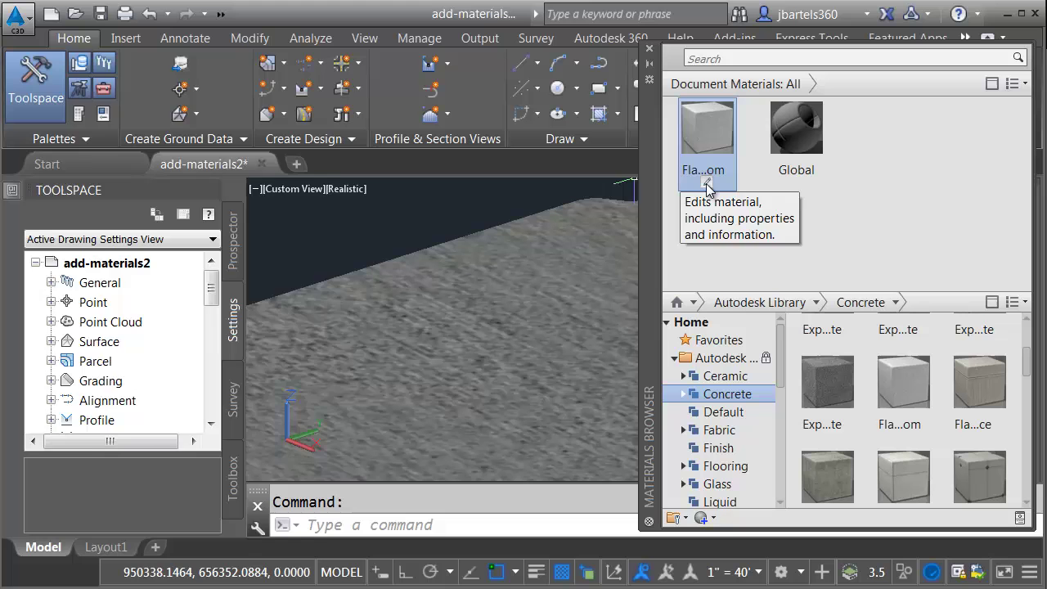
# Step: Change Flat - Broom Gray's image texture sample size from 9.4488 to 1.0
pyautogui.click(708, 186)
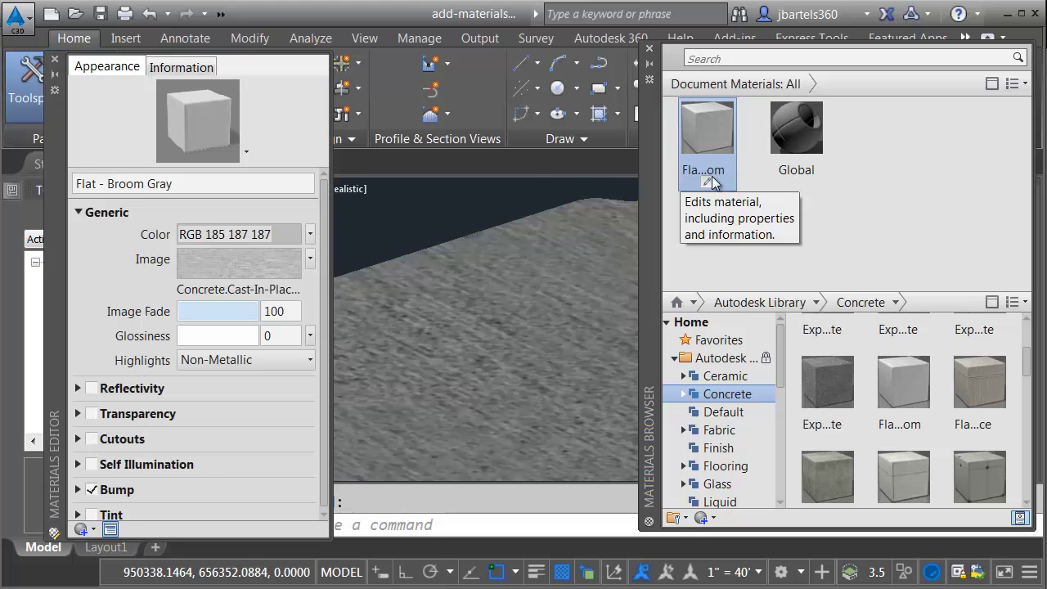
pyautogui.click(219, 268)
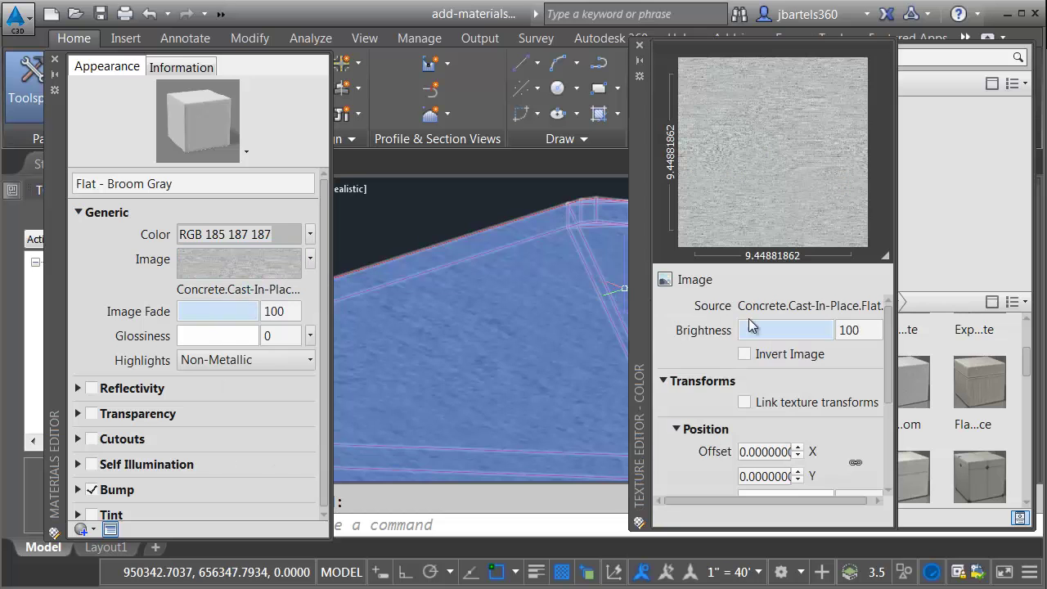
pyautogui.moveTo(891, 336); pyautogui.dragTo(884, 416)
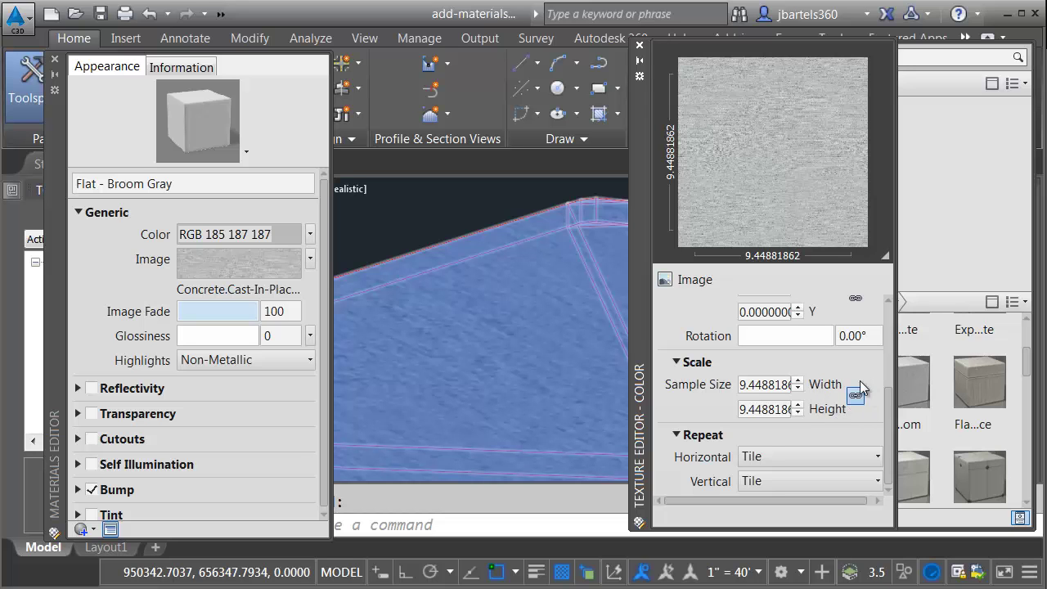
pyautogui.click(754, 384)
pyautogui.moveTo(740, 385); pyautogui.dragTo(786, 375)
pyautogui.write('1')
pyautogui.press('Return')
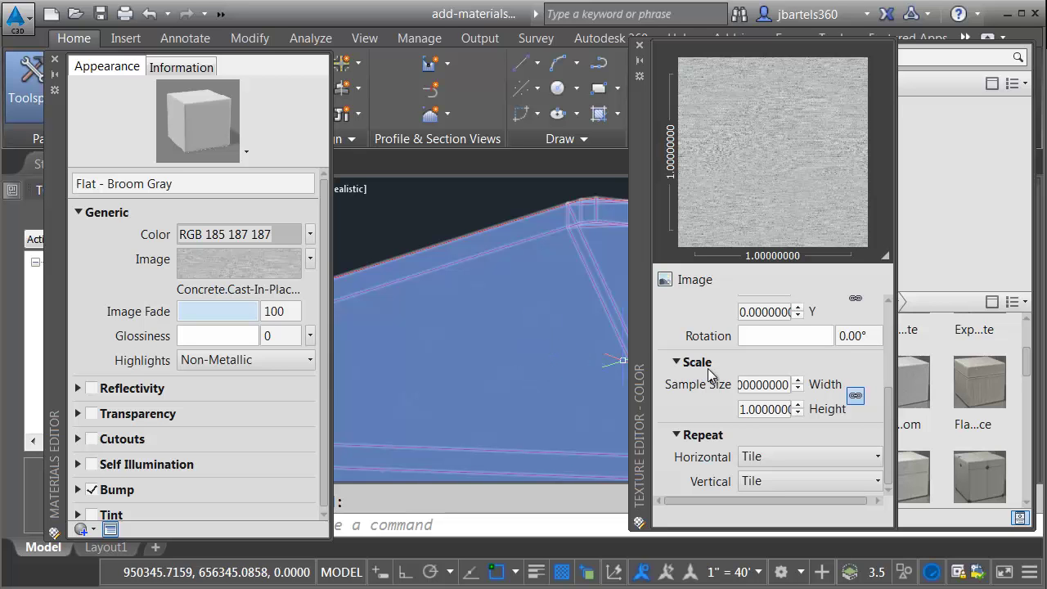
pyautogui.click(640, 45)
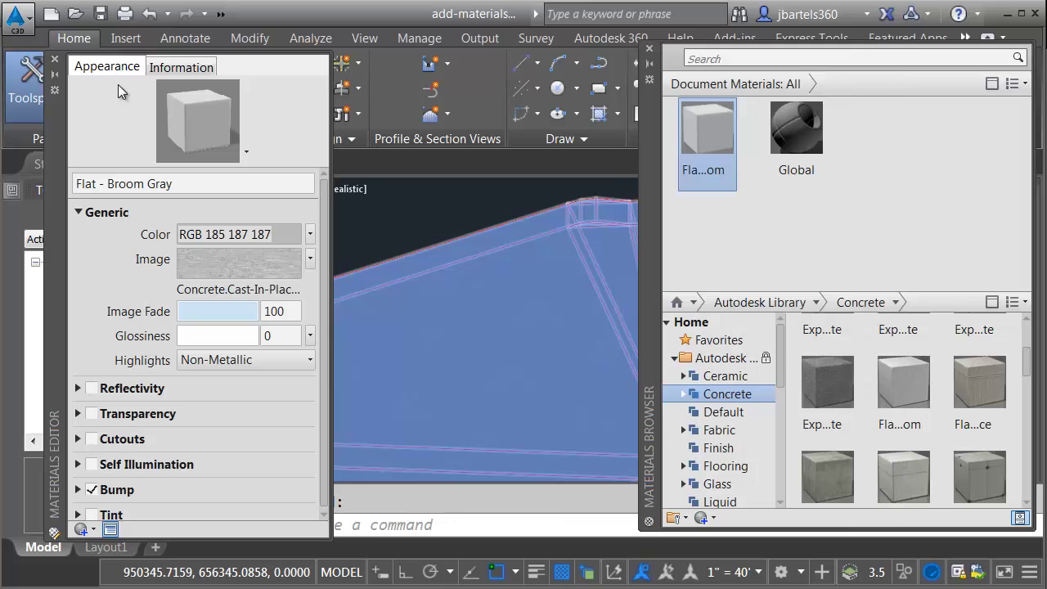
# Step: Close the material editor, orbit to the yellow ramp, and search the library for 'white'
pyautogui.click(55, 59)
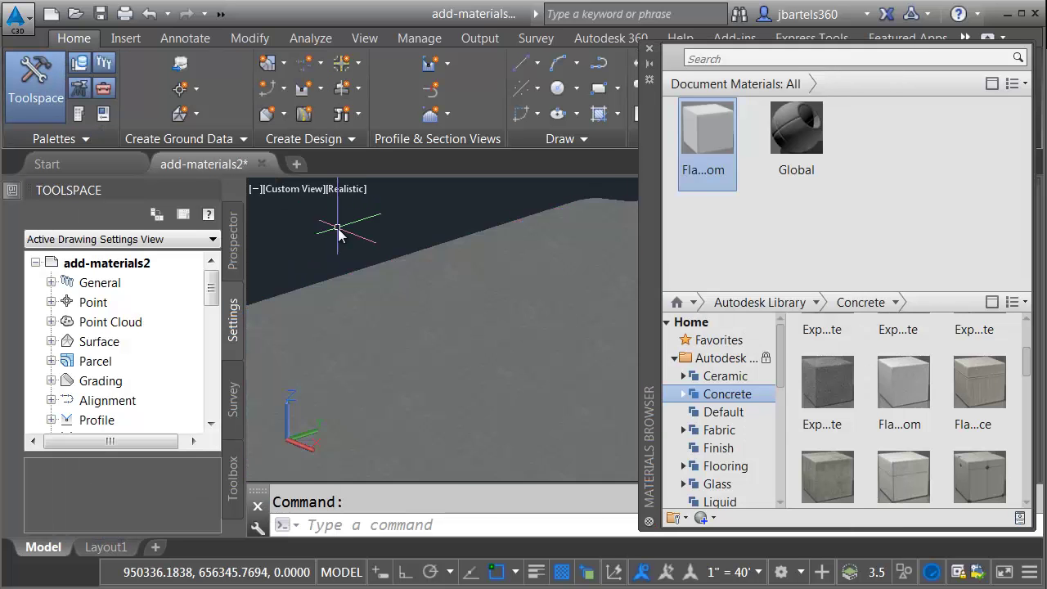
pyautogui.scroll(3, 343, 246)
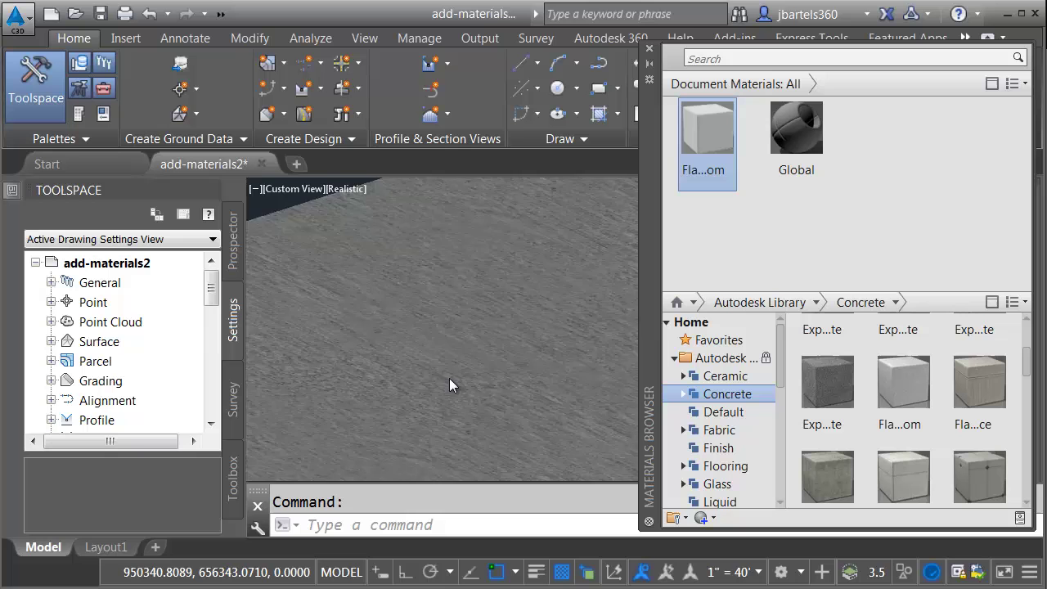
pyautogui.scroll(-3, 450, 385)
pyautogui.keyDown('shift'); pyautogui.moveTo(451, 382); pyautogui.dragTo(366, 346, button='middle'); pyautogui.keyUp('shift')
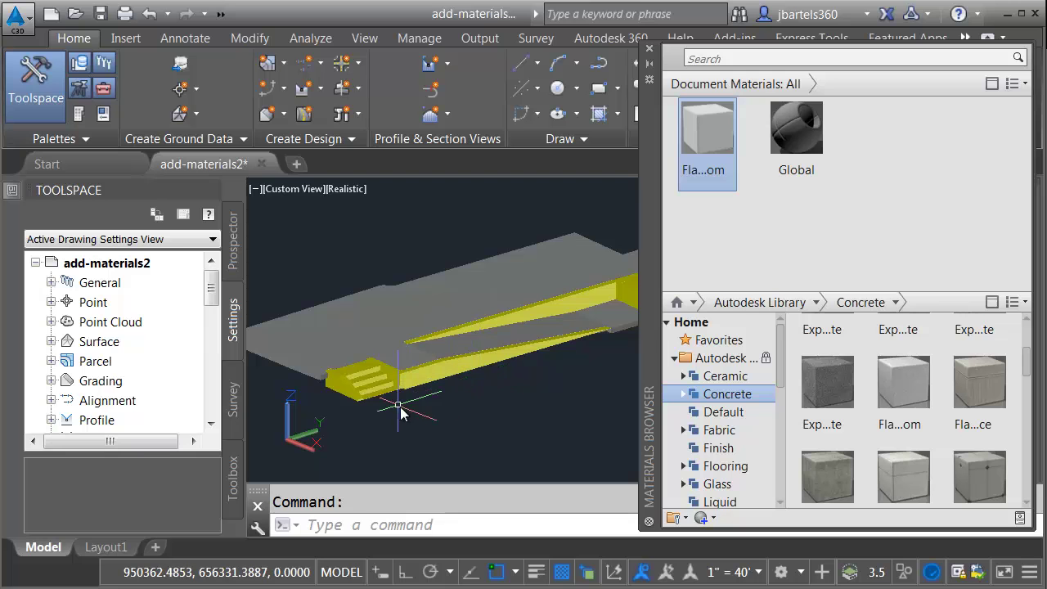
pyautogui.click(720, 58)
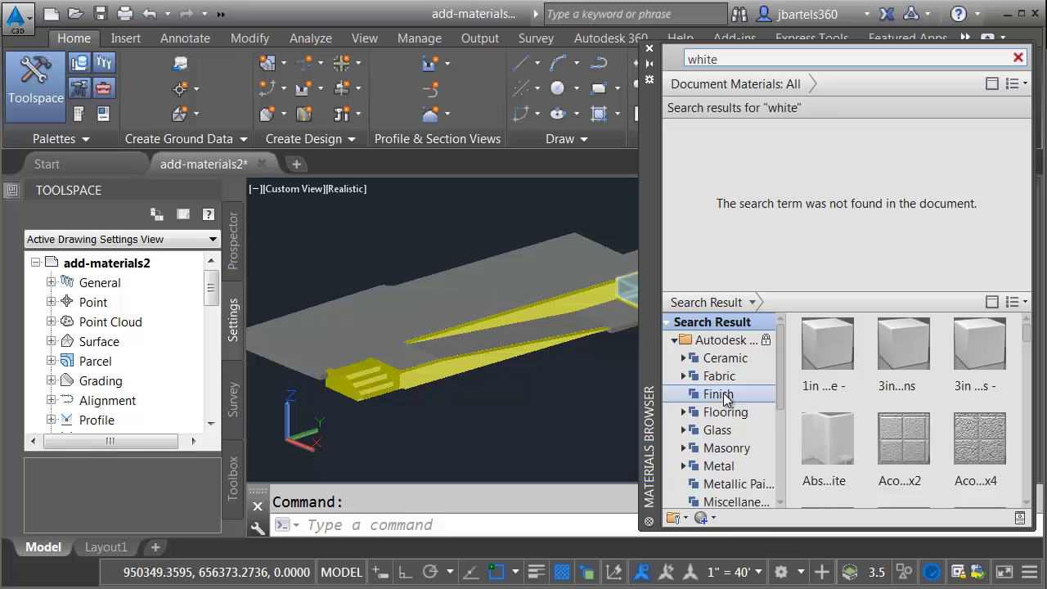
# Step: Filter the white results to Finish and add Lacquer - White to Document Materials
pyautogui.click(718, 394)
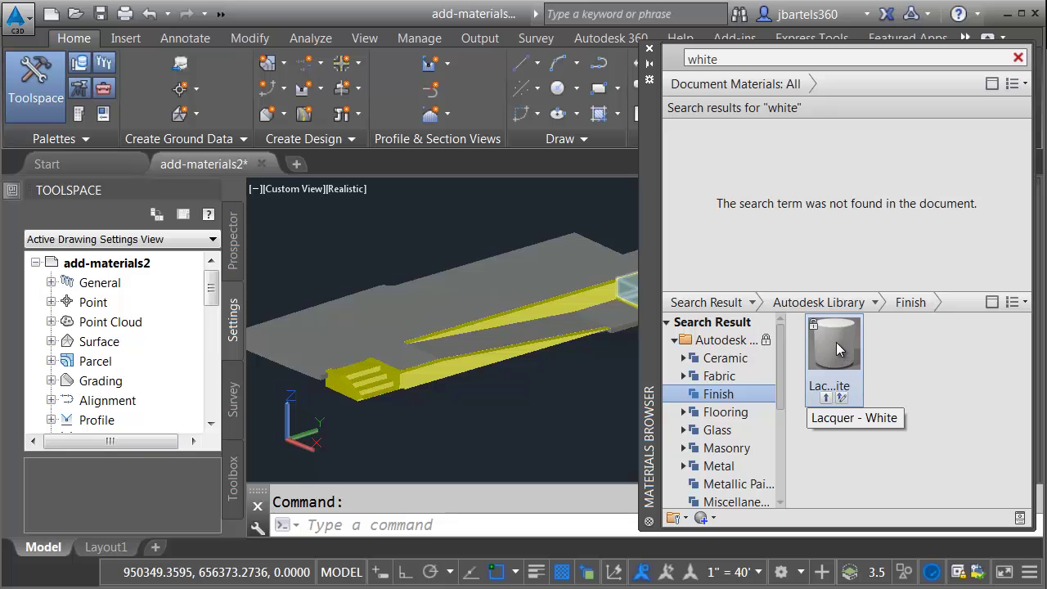
pyautogui.moveTo(838, 342)
pyautogui.mouseDown()
pyautogui.moveTo(663, 398)
pyautogui.moveTo(452, 392)
pyautogui.moveTo(418, 374)
pyautogui.mouseUp()
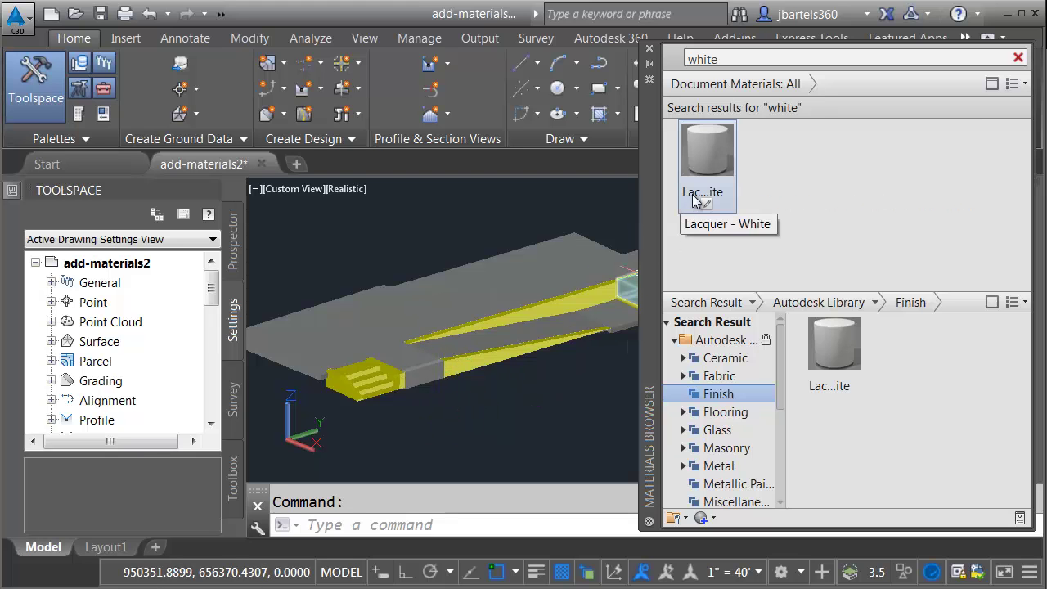
pyautogui.click(1018, 59)
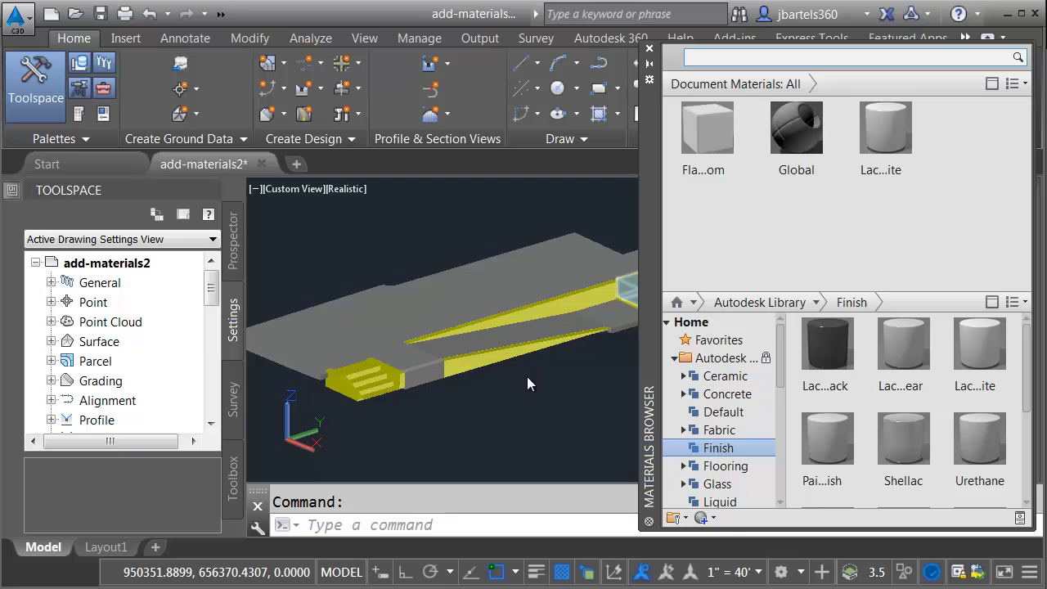
# Step: Apply Lacquer - White to the stair solid and the side wall
pyautogui.scroll(3, 348, 418)
pyautogui.scroll(2, 352, 416)
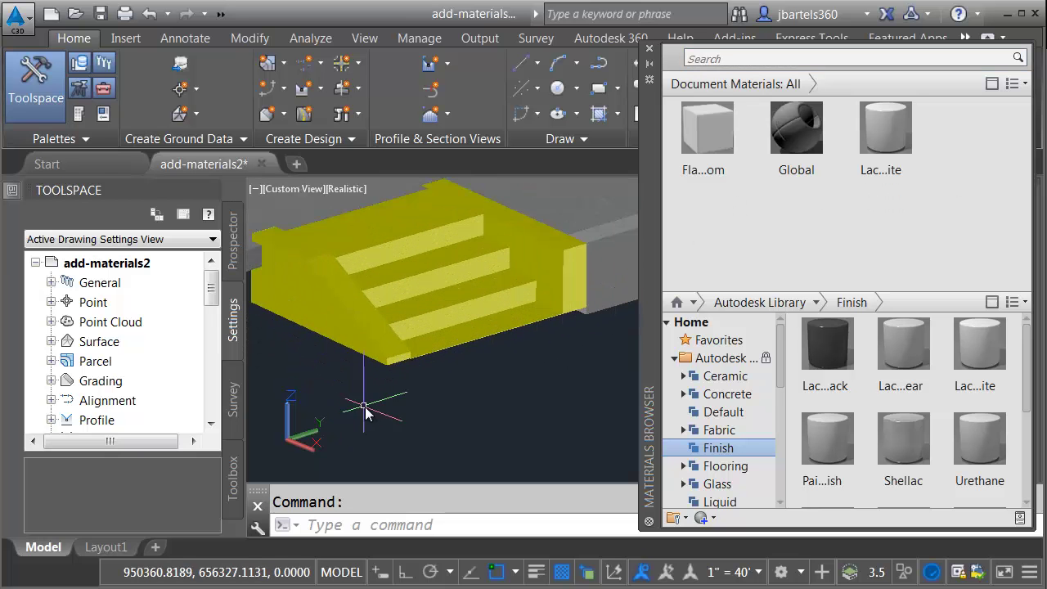
pyautogui.keyDown('shift'); pyautogui.moveTo(441, 405); pyautogui.dragTo(458, 446, button='middle'); pyautogui.keyUp('shift')
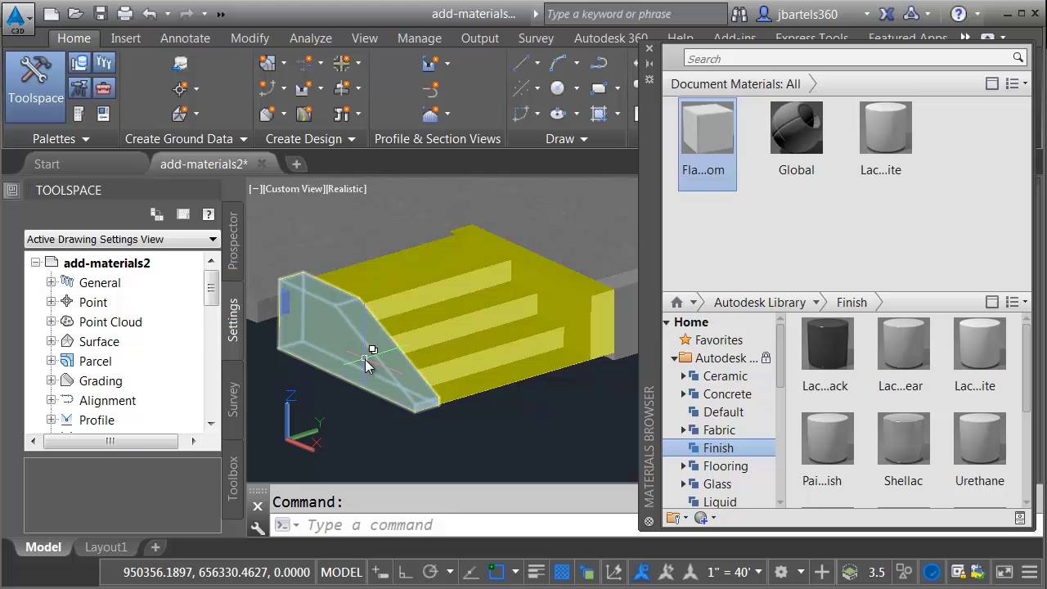
pyautogui.click(367, 356)
pyautogui.click(442, 461)
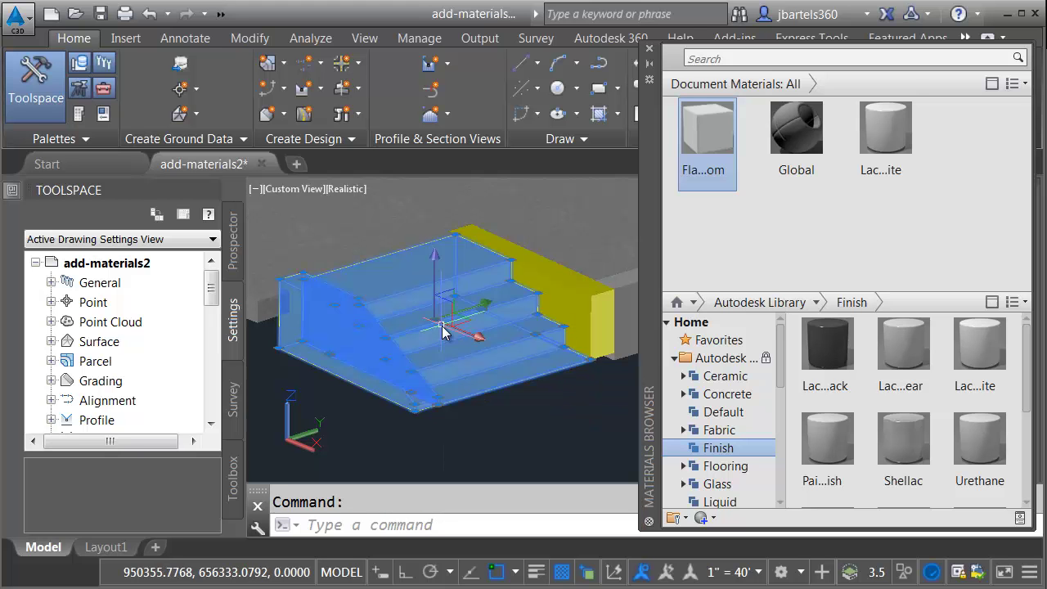
pyautogui.click(548, 305)
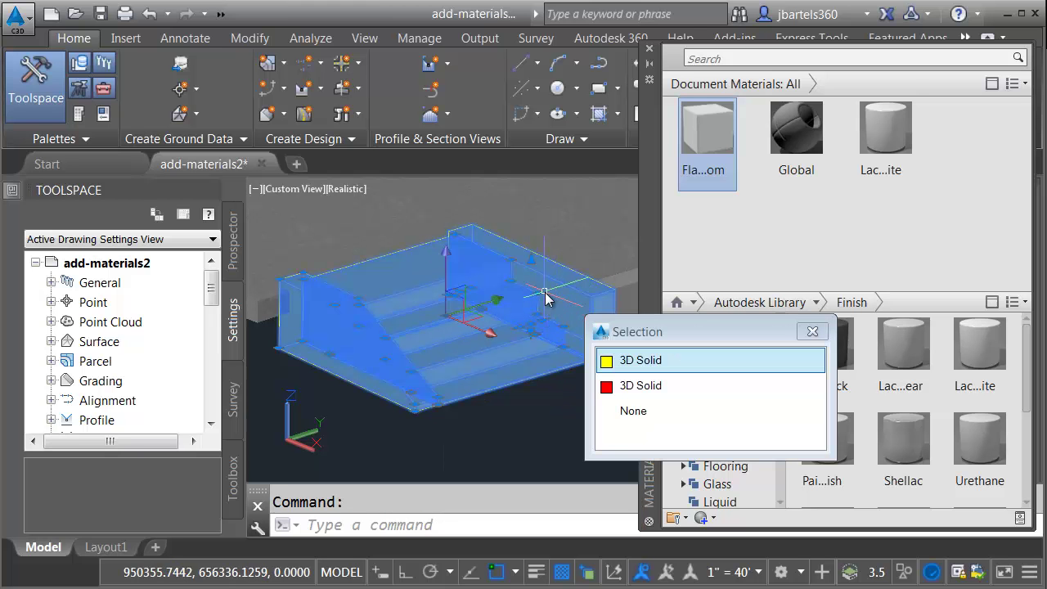
pyautogui.click(884, 123)
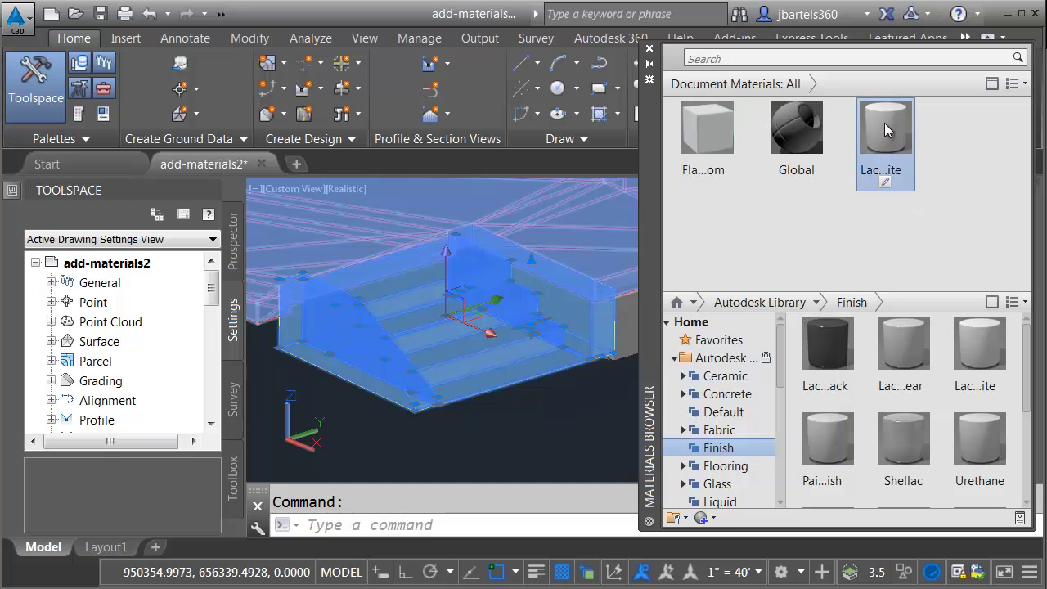
pyautogui.click(587, 573)
# Step: Apply Lacquer - White to the lower and upper beams, the ramp and the left wall
pyautogui.moveTo(589, 442); pyautogui.dragTo(386, 473, button='middle')
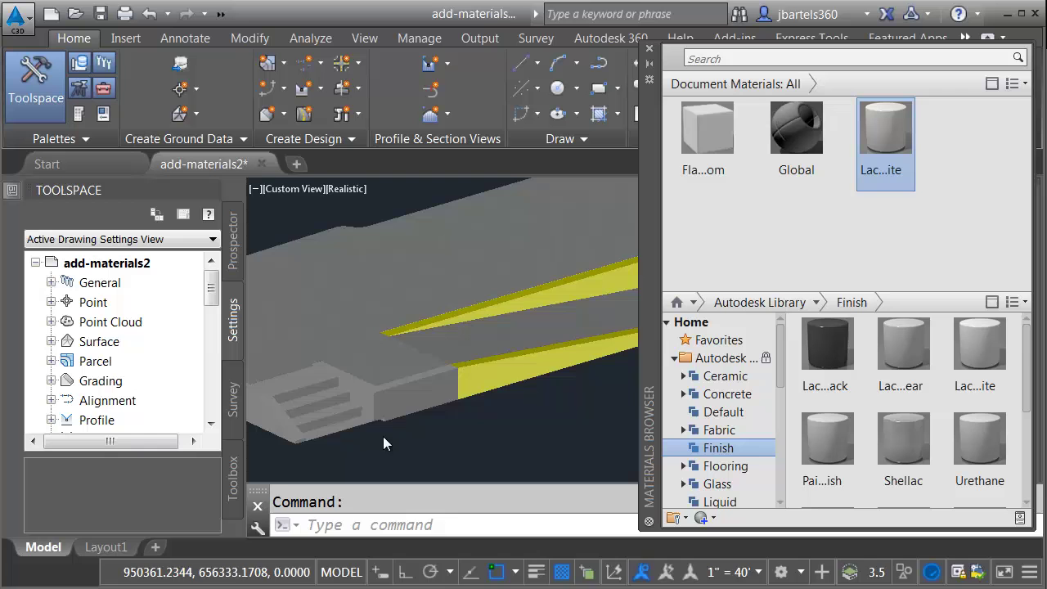
pyautogui.keyDown('shift'); pyautogui.moveTo(386, 443); pyautogui.dragTo(400, 411, button='middle'); pyautogui.keyUp('shift')
pyautogui.click(400, 412)
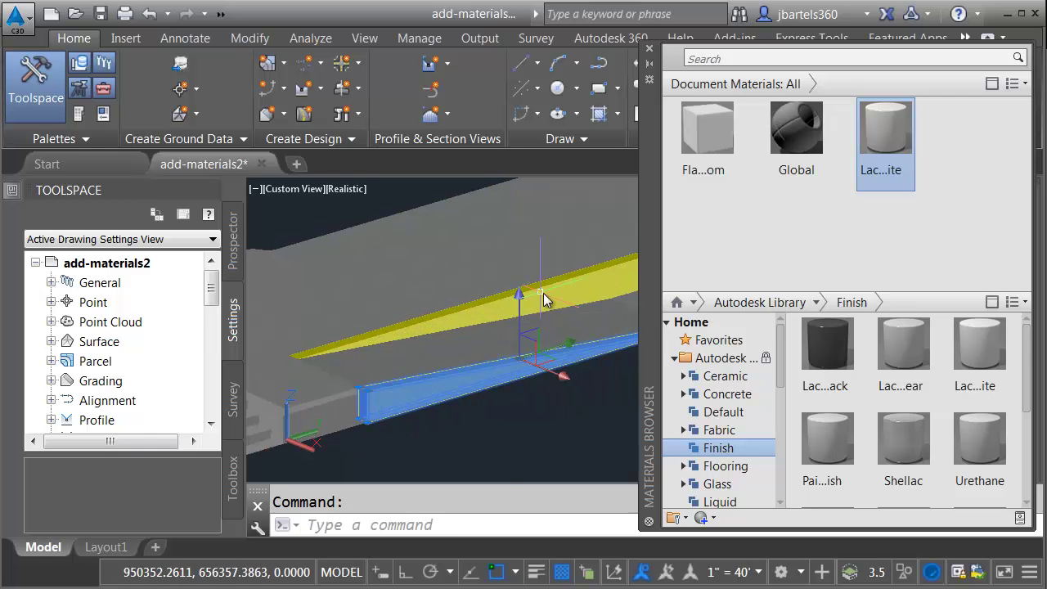
pyautogui.click(544, 300)
pyautogui.keyDown('shift'); pyautogui.moveTo(547, 305); pyautogui.dragTo(412, 363, button='middle'); pyautogui.keyUp('shift')
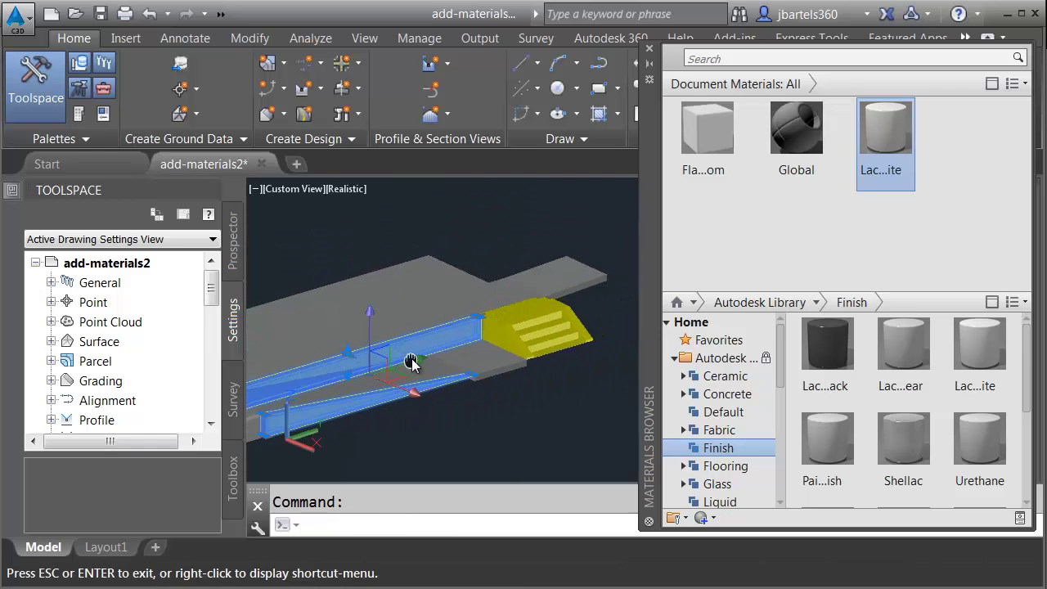
pyautogui.scroll(3, 412, 362)
pyautogui.click(569, 304)
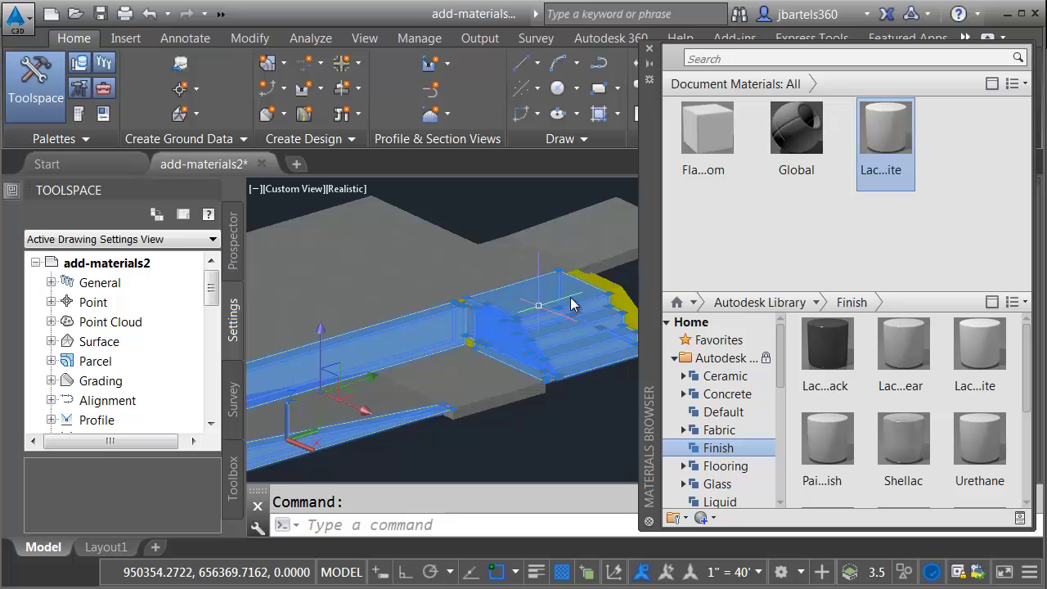
pyautogui.scroll(3, 596, 289)
pyautogui.click(301, 348)
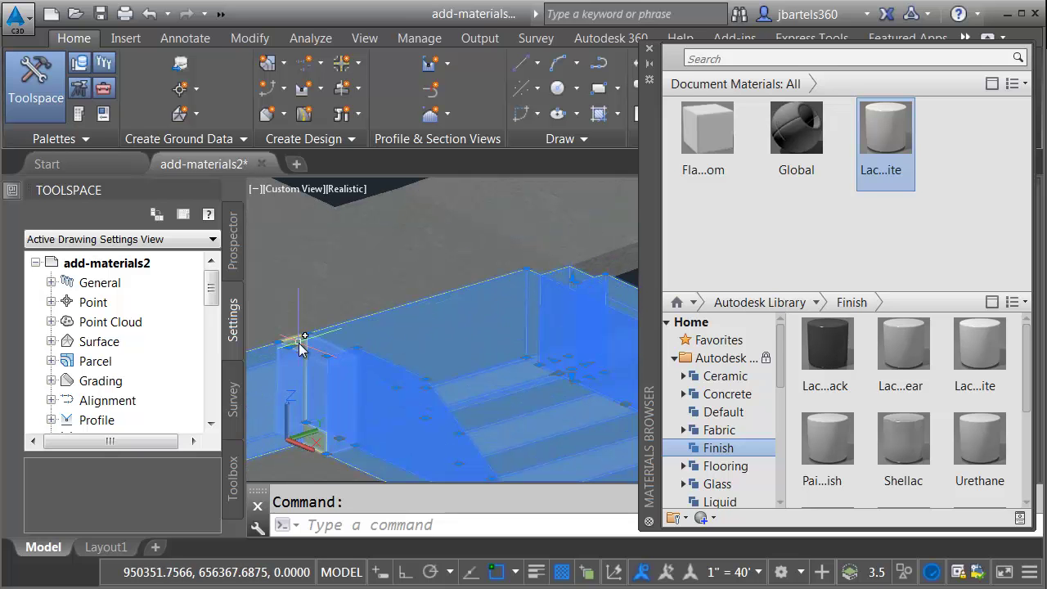
pyautogui.click(892, 125)
pyautogui.scroll(-3, 491, 331)
pyautogui.moveTo(467, 346); pyautogui.dragTo(565, 363, button='middle')
pyautogui.moveTo(456, 414); pyautogui.dragTo(599, 243, button='middle')
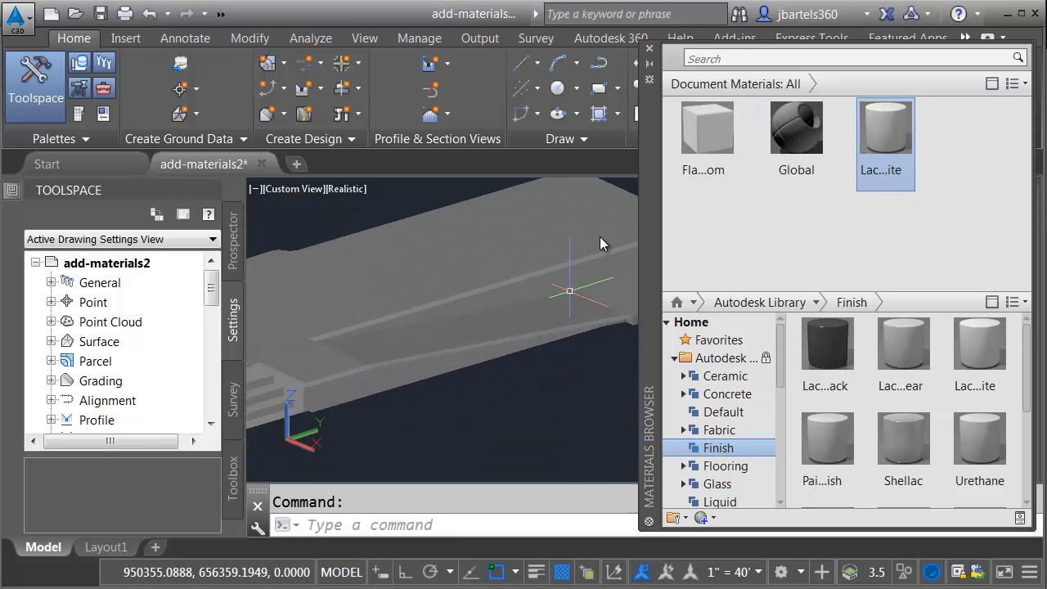
# Step: Close the material library and review the add-materials2 drawing settings without changes
pyautogui.click(649, 48)
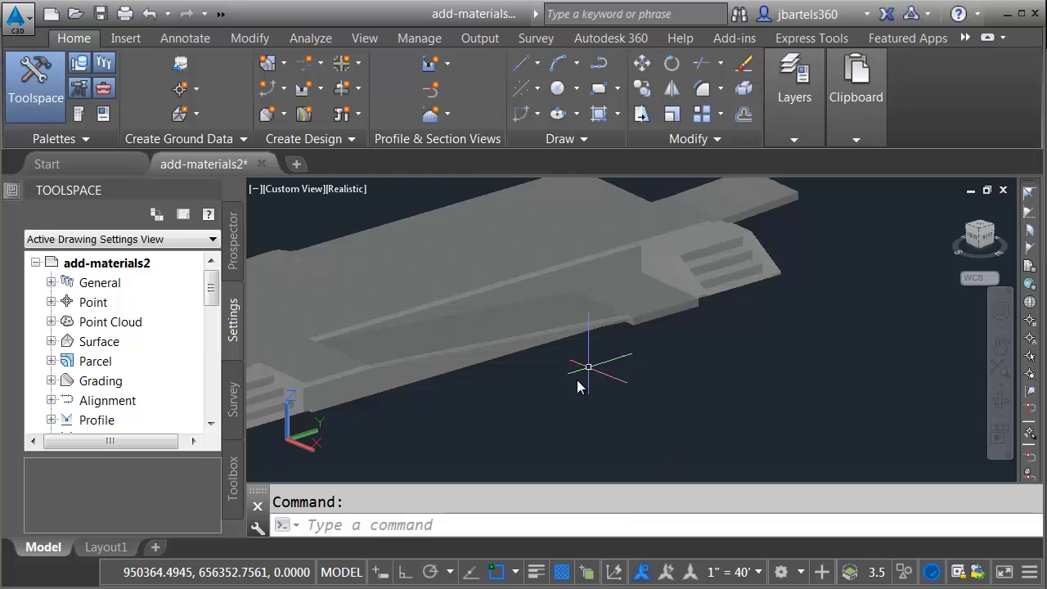
pyautogui.moveTo(577, 380); pyautogui.dragTo(699, 411, button='middle')
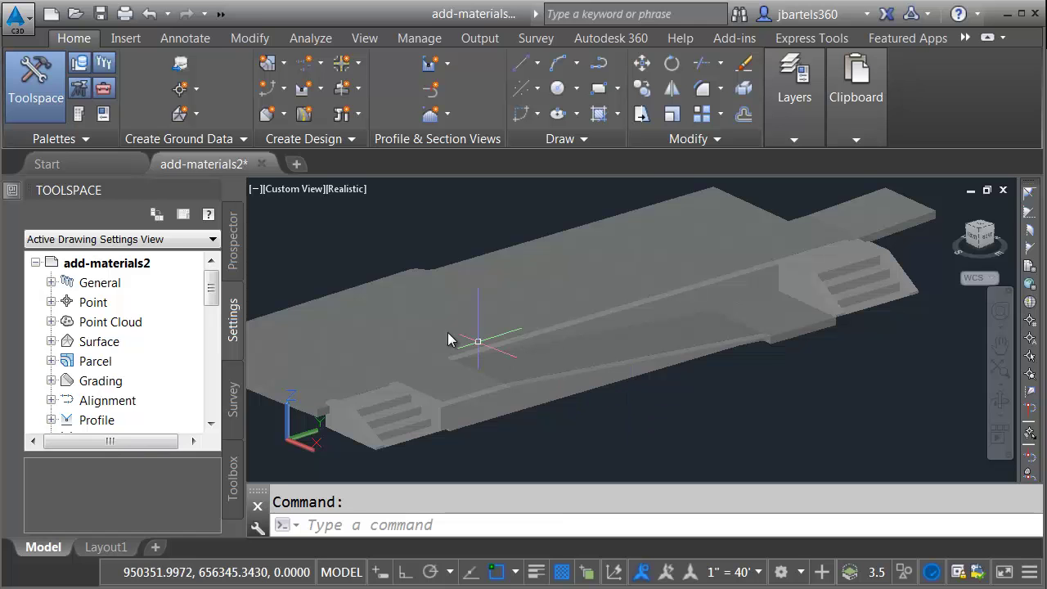
pyautogui.rightClick(121, 264)
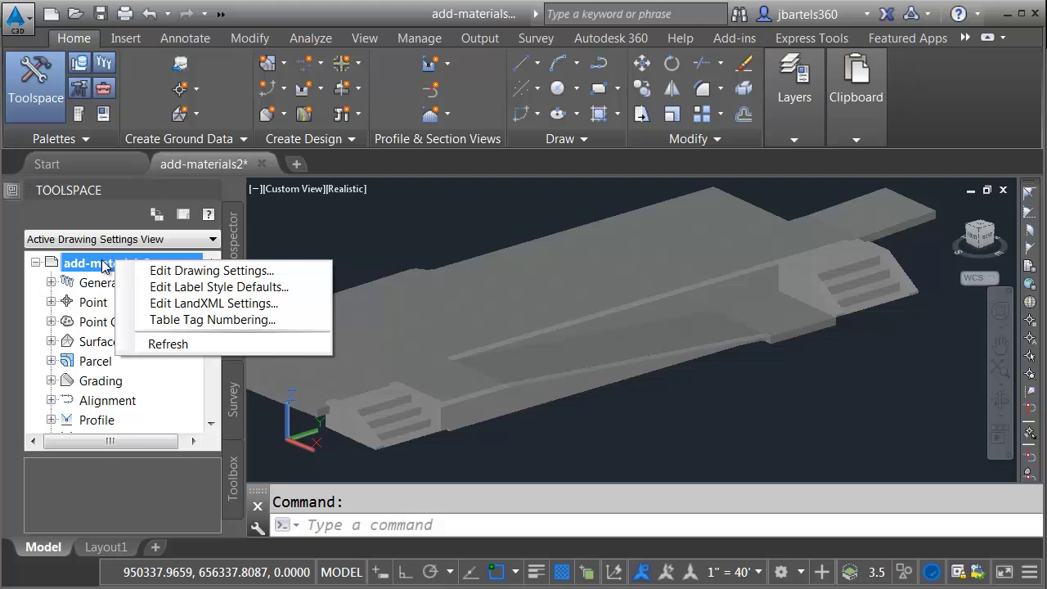
pyautogui.click(164, 273)
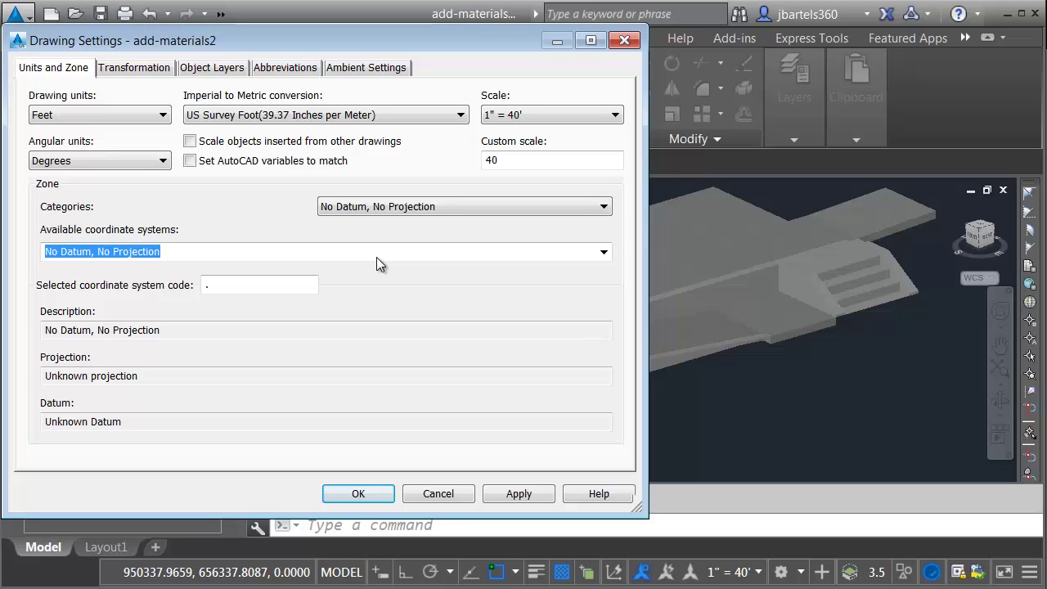
pyautogui.click(623, 40)
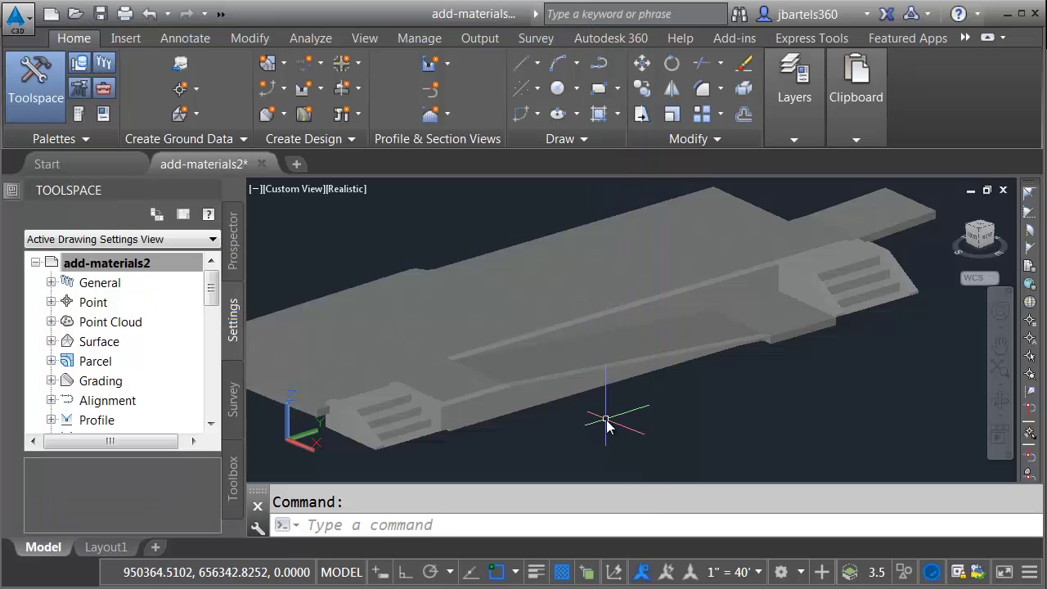
# Step: Export the model as an FBX file named stairs.fbx
pyautogui.click(21, 27)
pyautogui.moveTo(88, 304)
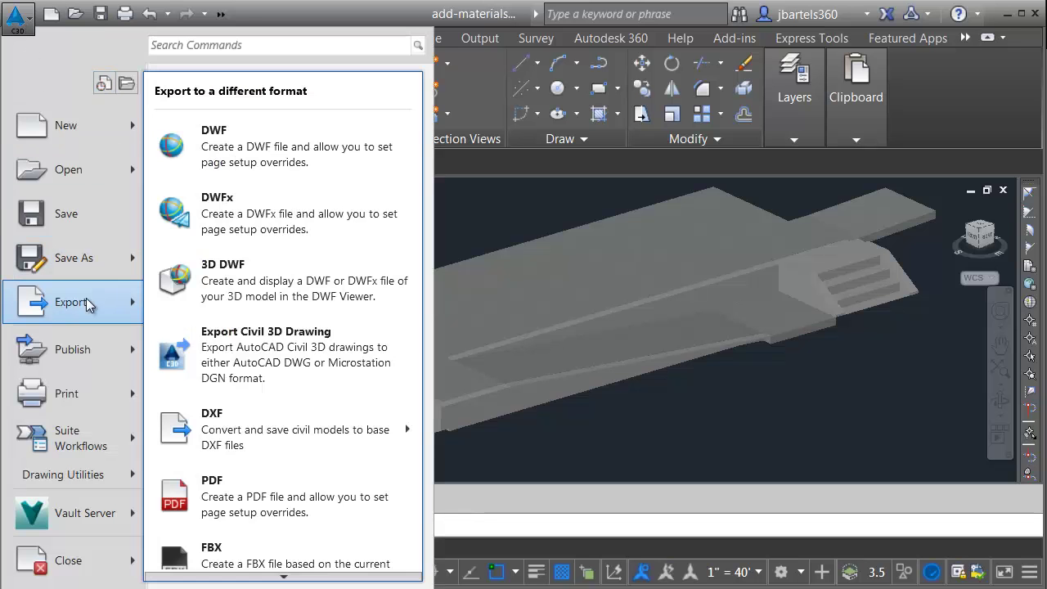
pyautogui.click(246, 547)
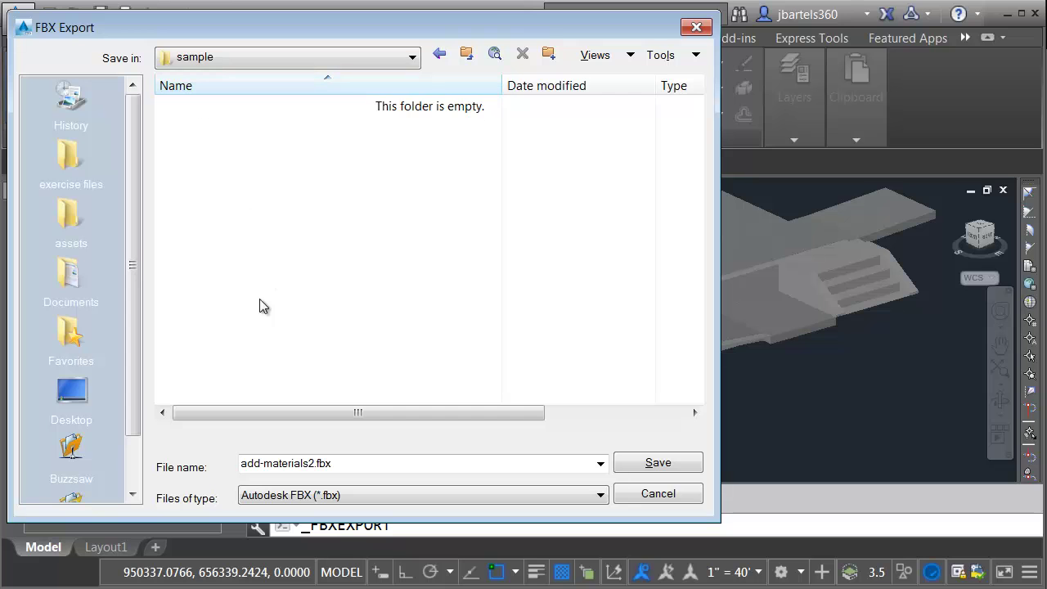
pyautogui.click(303, 464)
pyautogui.moveTo(315, 463); pyautogui.dragTo(234, 464)
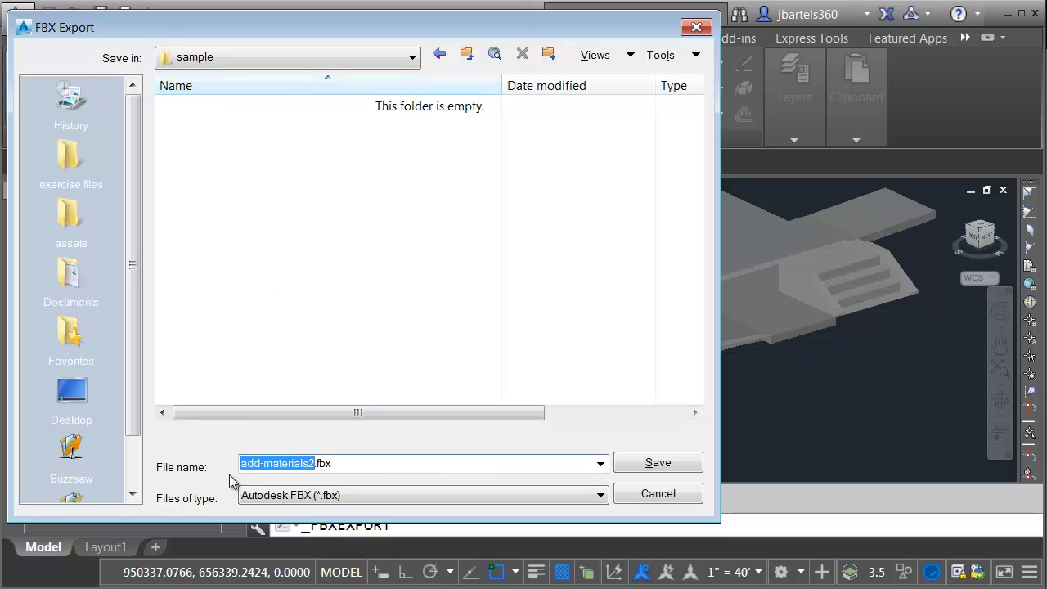
pyautogui.write('stairs')
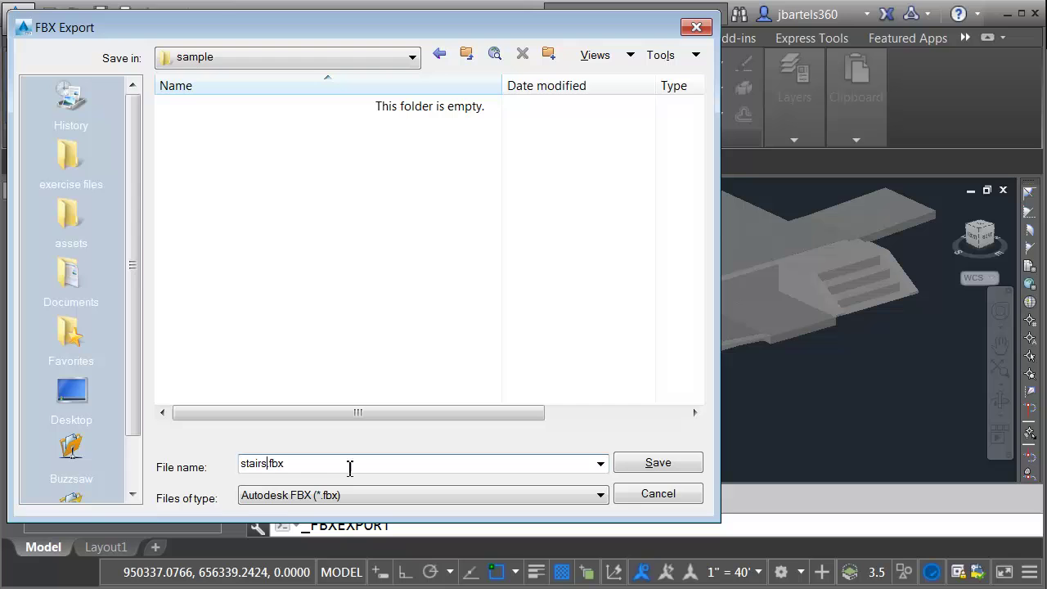
pyautogui.click(632, 464)
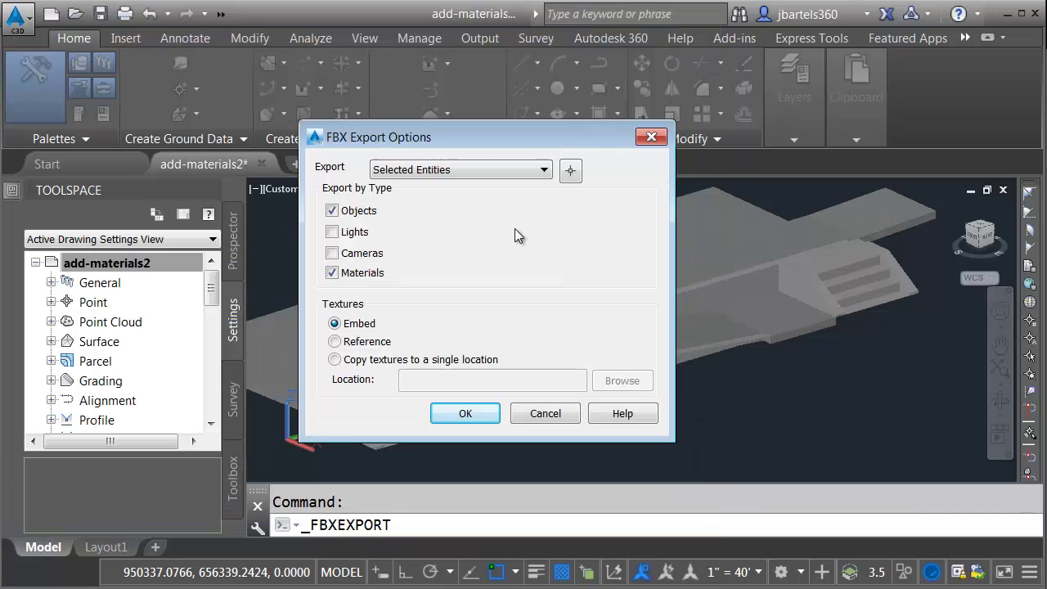
# Step: Window-select the 12 ramp-and-stairs solids and export them with embedded materials
pyautogui.click(571, 171)
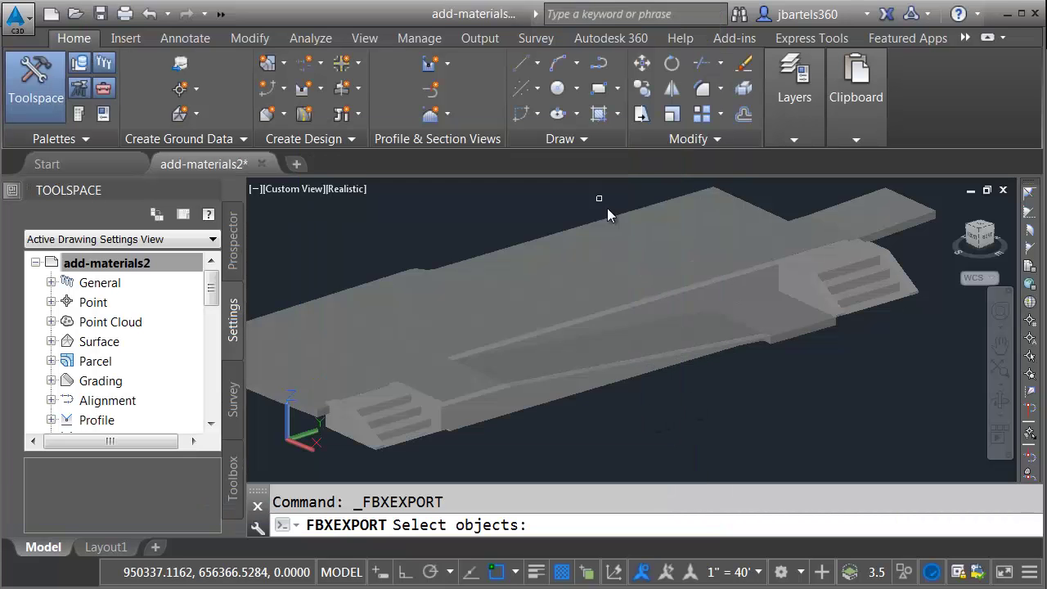
pyautogui.click(823, 220)
pyautogui.click(429, 405)
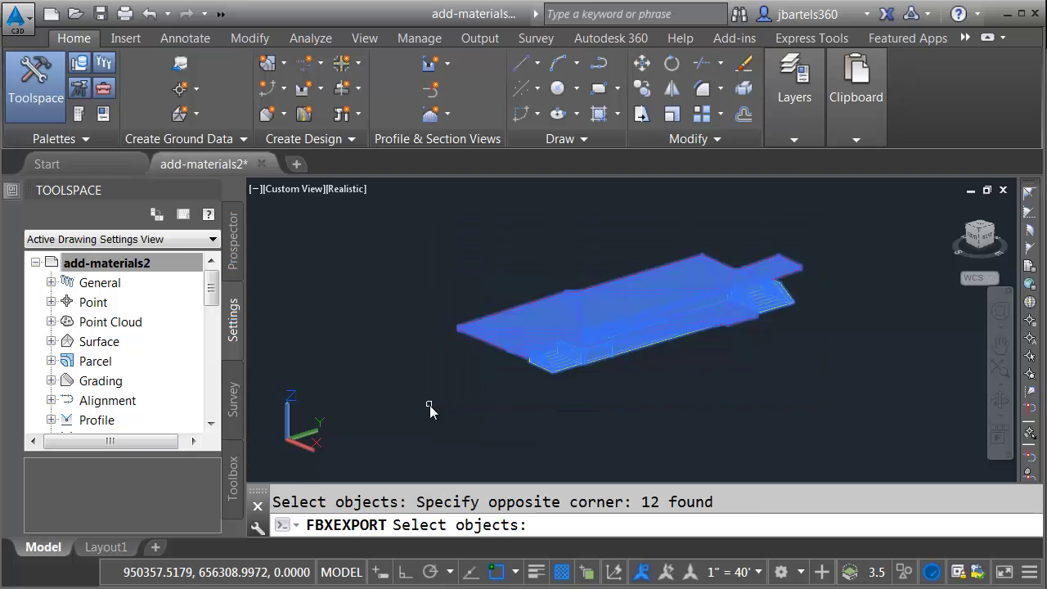
pyautogui.press('Return')
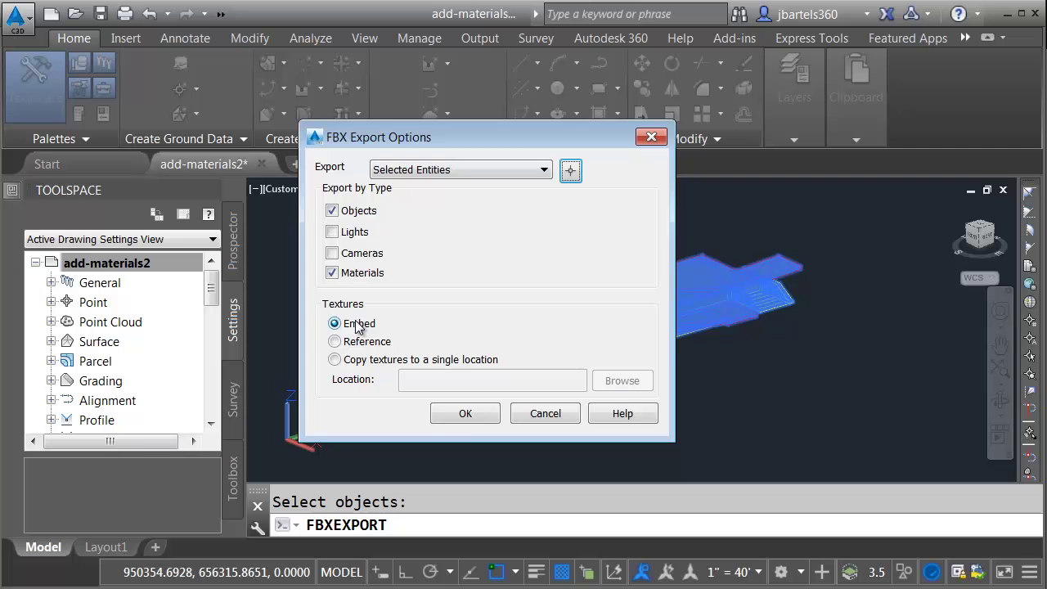
pyautogui.click(452, 414)
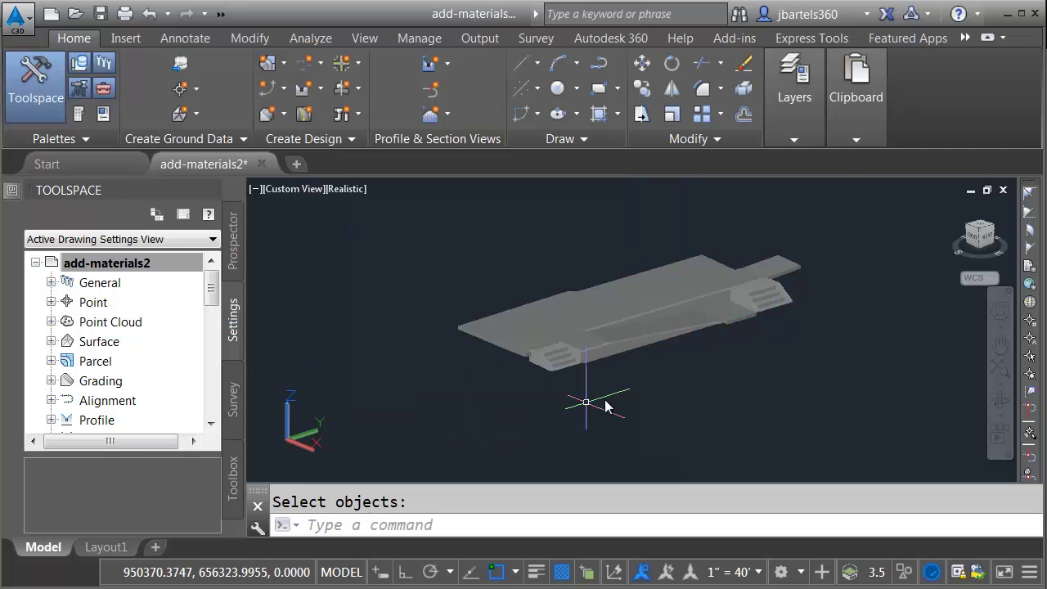
# Step: Unisolate the layers to show the hidden linework again
pyautogui.keyDown('shift'); pyautogui.moveTo(608, 404); pyautogui.dragTo(570, 401, button='middle'); pyautogui.keyUp('shift')
pyautogui.scroll(2, 571, 401)
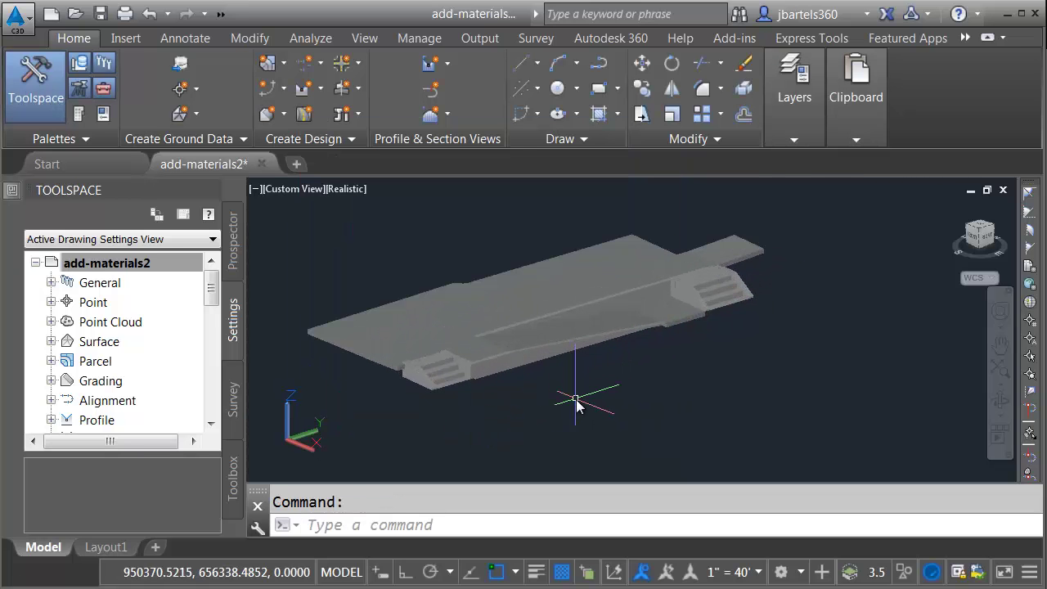
pyautogui.click(794, 139)
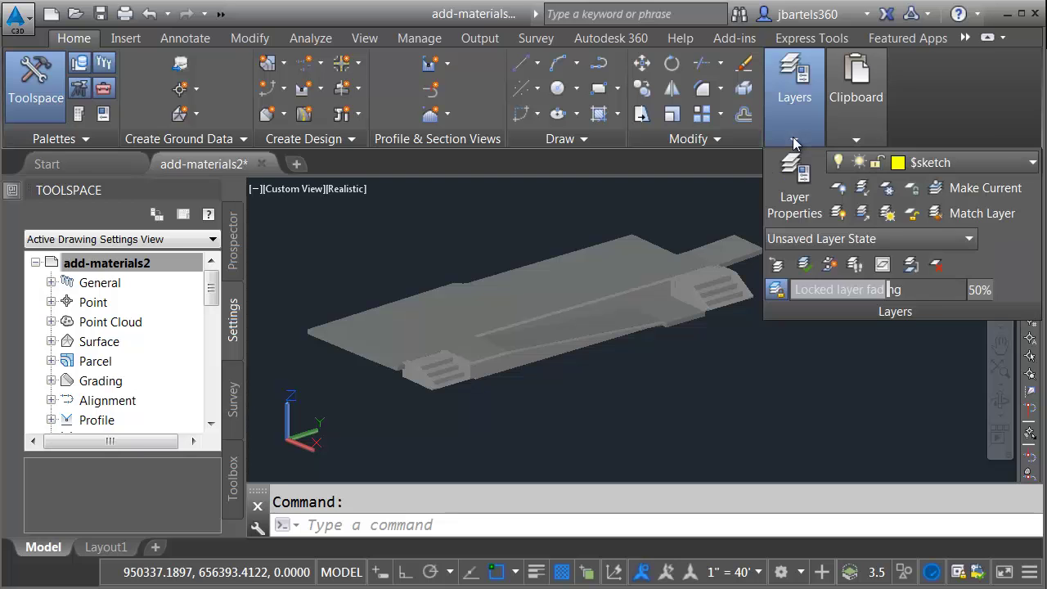
pyautogui.click(863, 214)
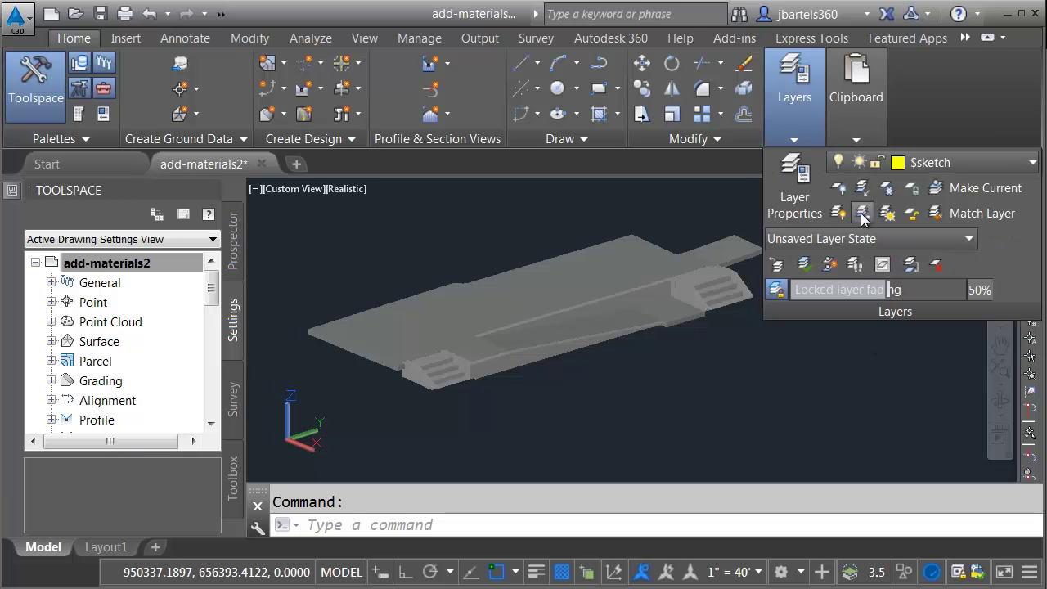
# Step: Switch the viewport to the Conceptual visual style
pyautogui.moveTo(717, 360); pyautogui.dragTo(692, 378, button='middle')
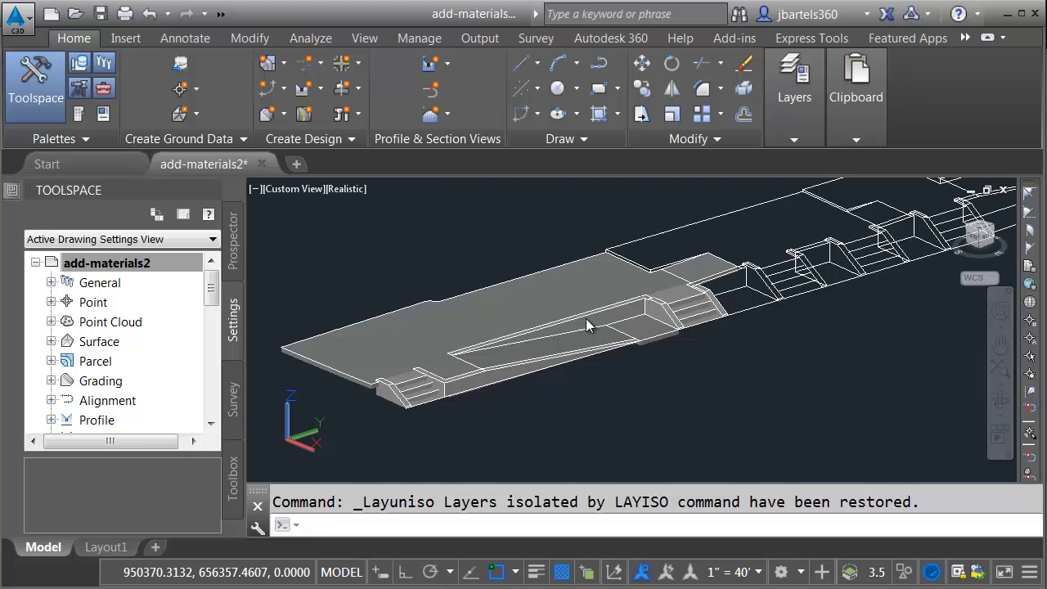
pyautogui.click(346, 189)
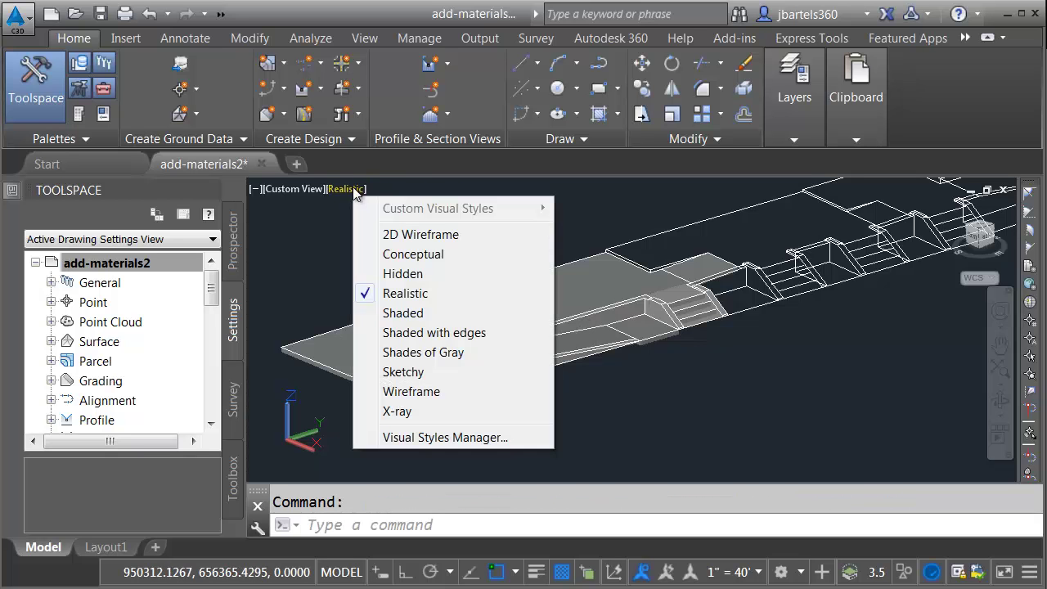
pyautogui.click(365, 256)
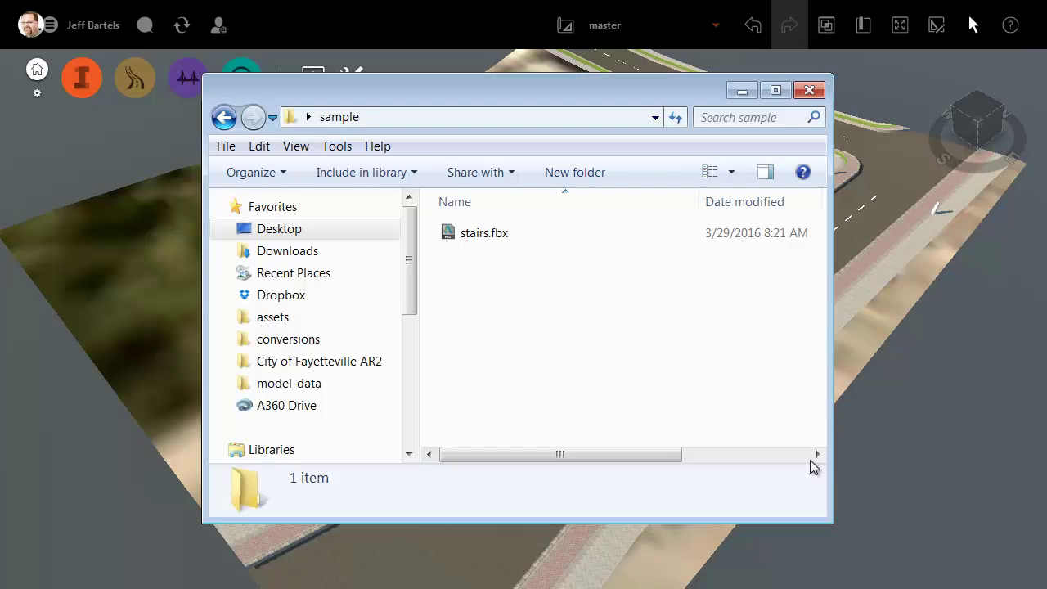
# Step: Drag stairs.fbx from the sample folder into InfraWorks to add it as a 3D Model data source
pyautogui.click(479, 238)
pyautogui.moveTo(490, 248); pyautogui.dragTo(917, 407)
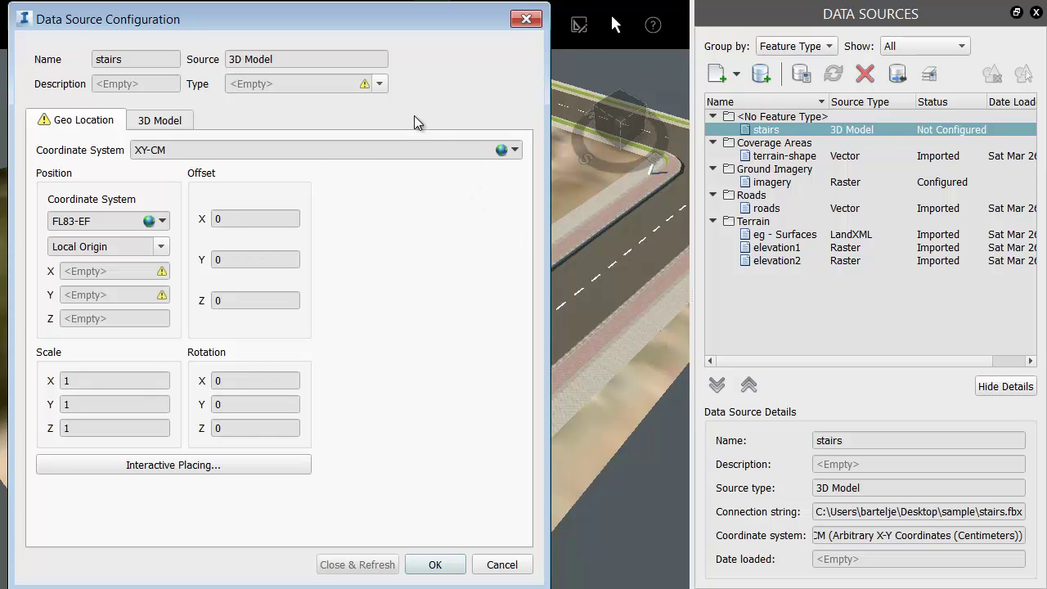
# Step: Configure stairs as City Furniture in the USA, Florida FL83-EF coordinate system and import it
pyautogui.click(380, 85)
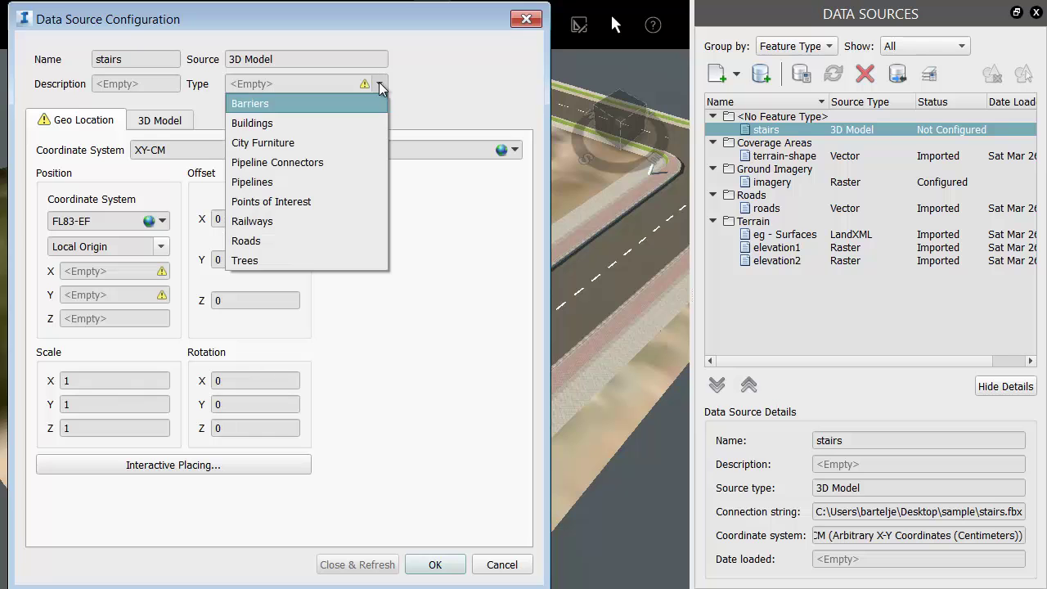
pyautogui.click(335, 143)
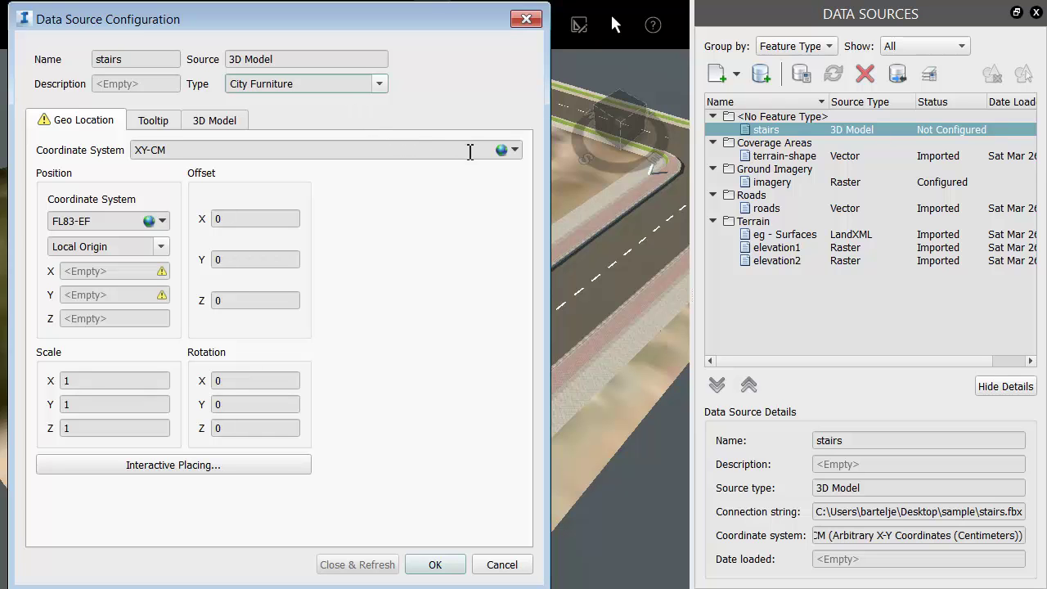
pyautogui.click(495, 153)
pyautogui.click(499, 153)
pyautogui.scroll(-15, 245, 287)
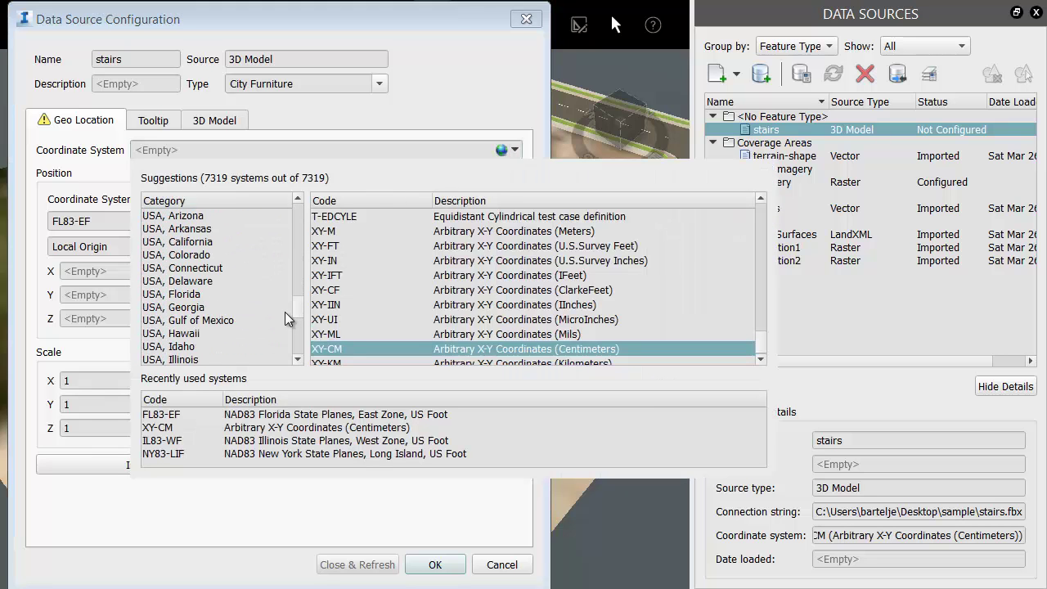
pyautogui.scroll(-1, 288, 318)
pyautogui.click(217, 254)
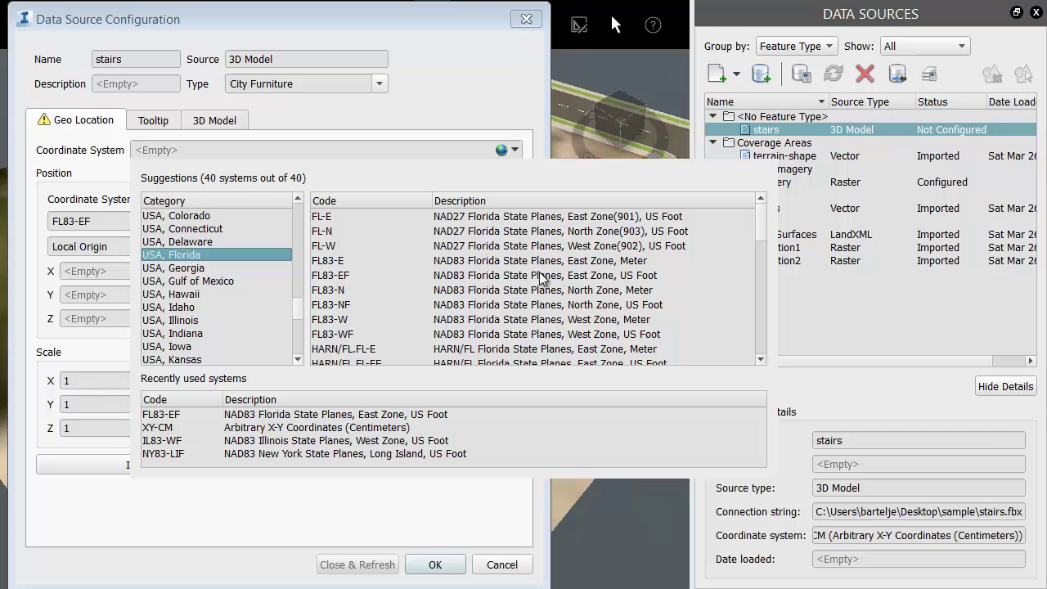
pyautogui.click(340, 276)
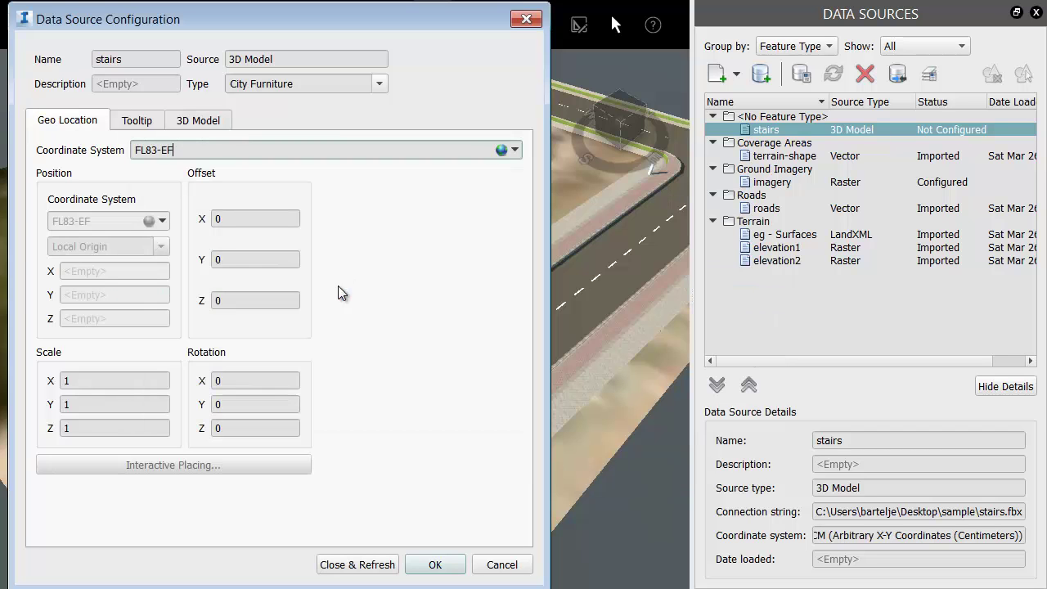
pyautogui.click(342, 566)
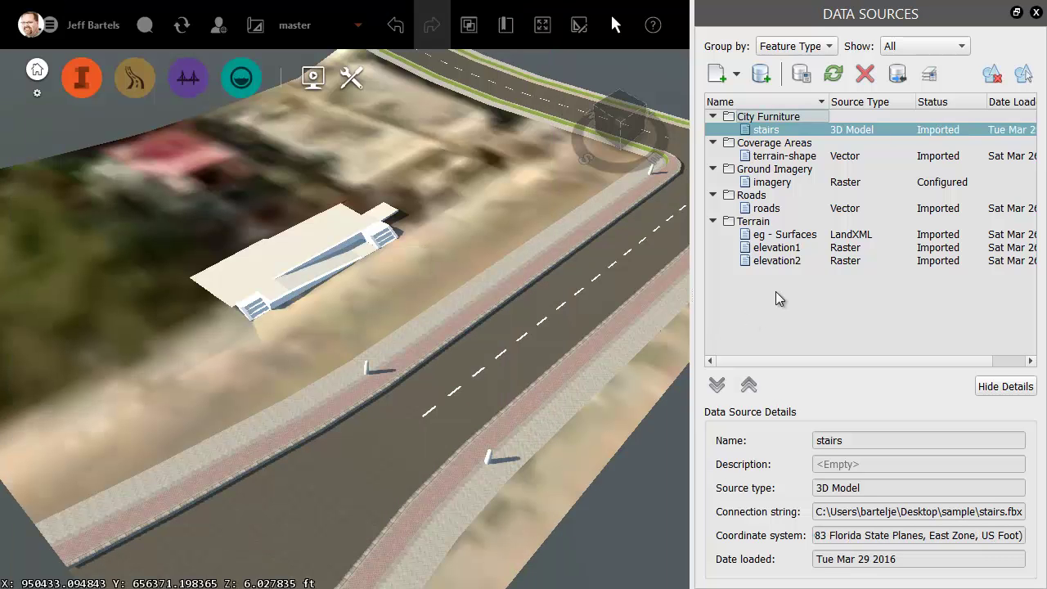
# Step: Close the Data Sources panel, then zoom and orbit to inspect the placed stairs model
pyautogui.click(1038, 15)
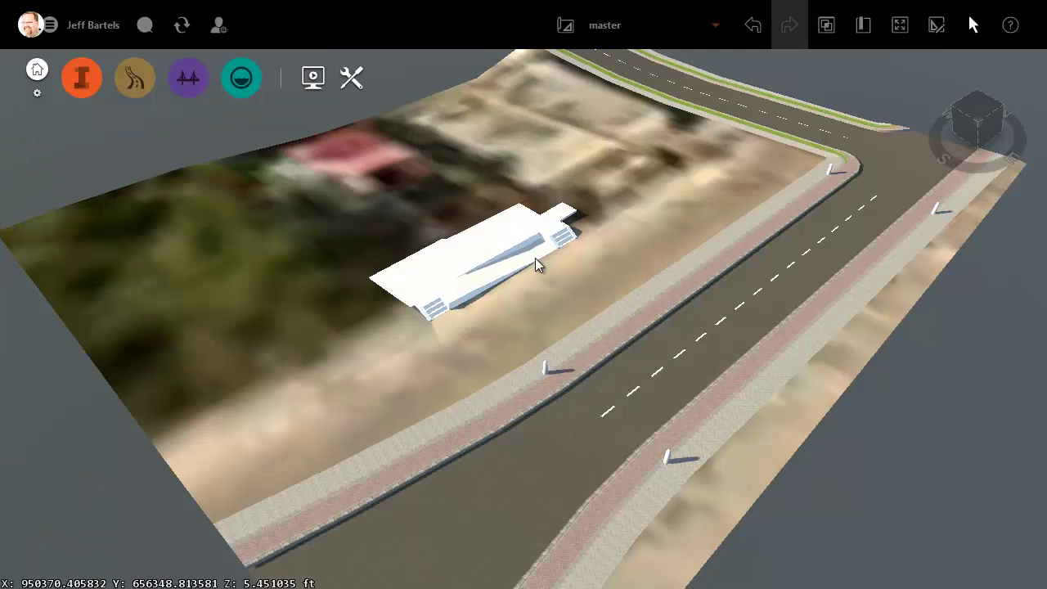
pyautogui.scroll(5, 514, 282)
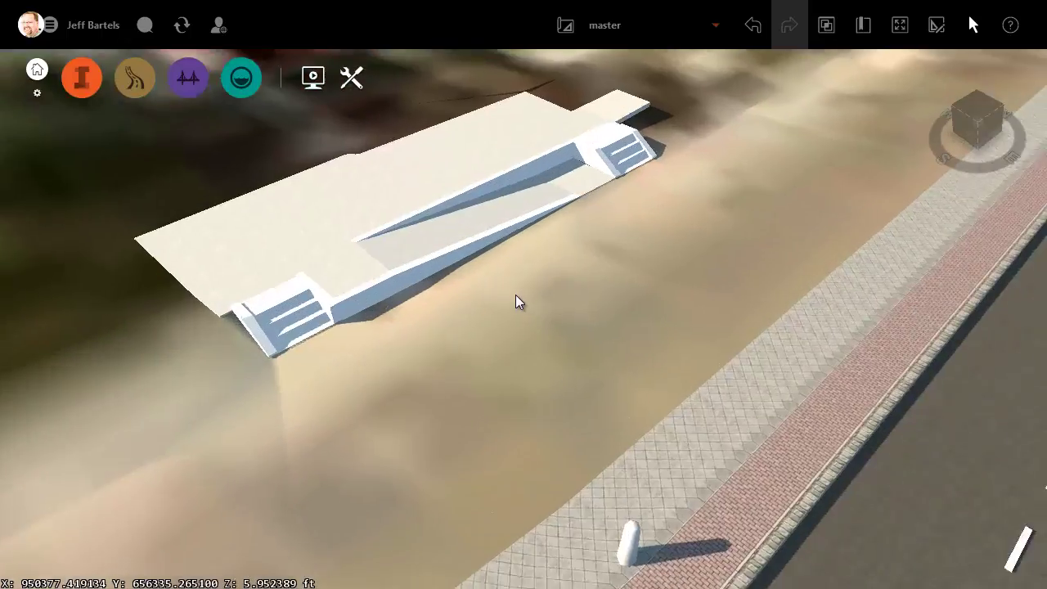
pyautogui.moveTo(516, 294); pyautogui.dragTo(587, 262, button='middle')
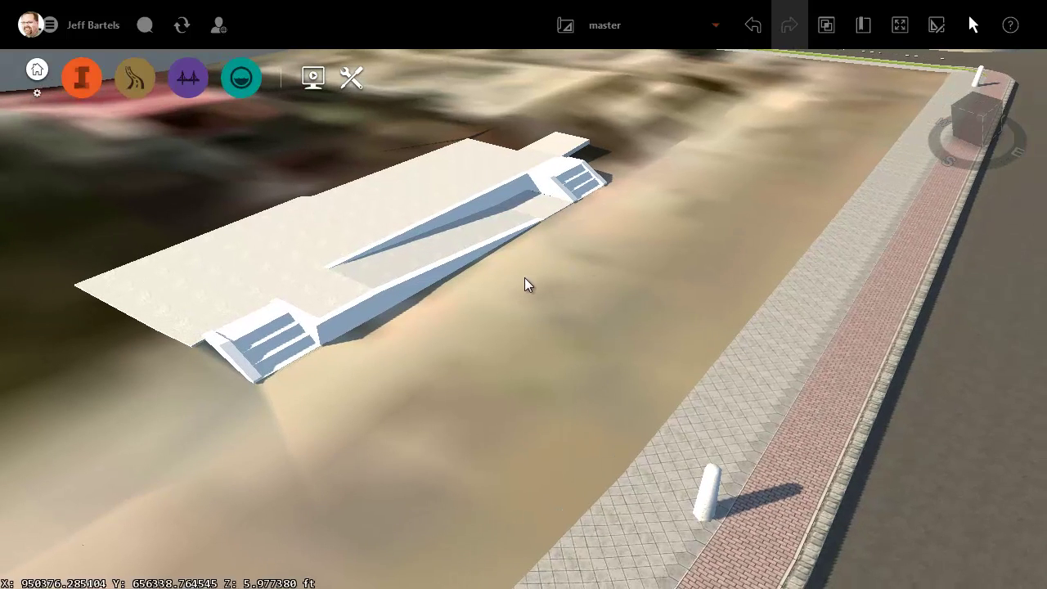
pyautogui.moveTo(525, 283); pyautogui.dragTo(733, 339, button='middle')
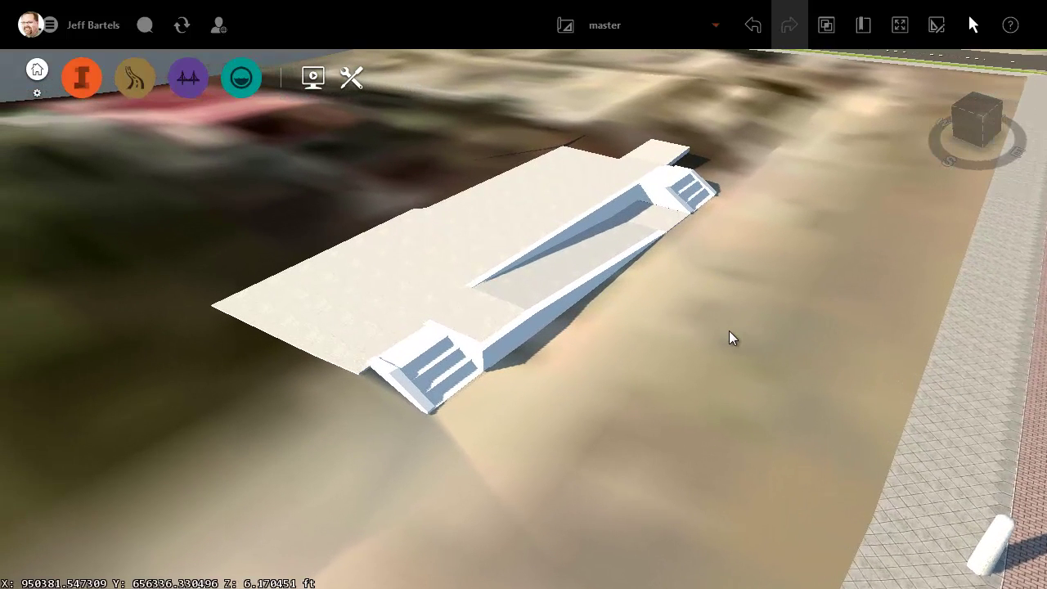